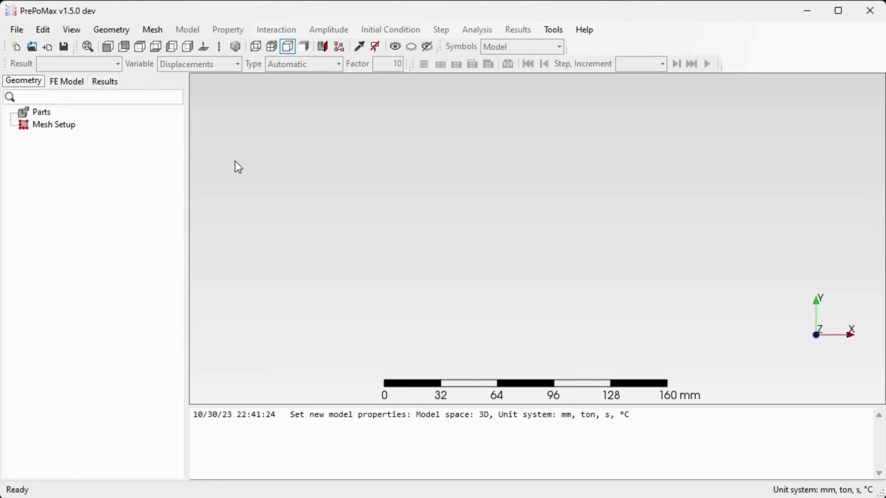
# Step: Import gmsh_extrude.STEP from the Models folder, giving Solid_part-1, Solid_part-2 and Solid_part-3
pyautogui.click(18, 30)
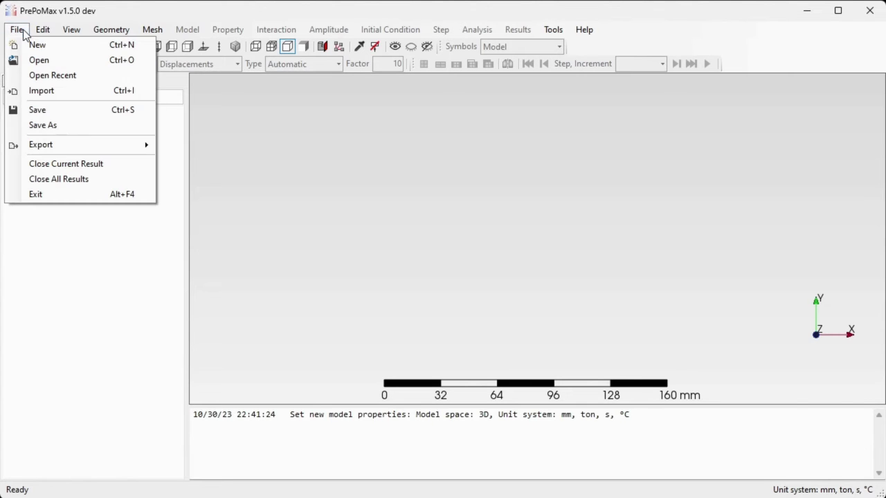
pyautogui.click(77, 91)
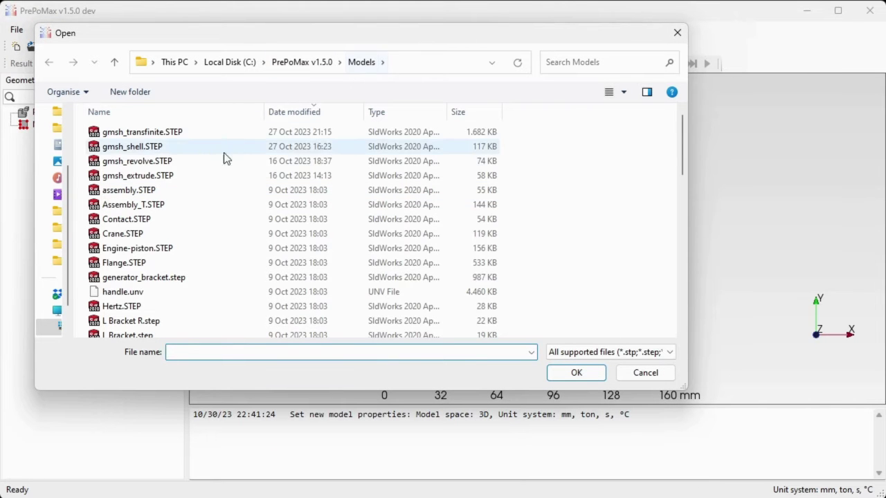
pyautogui.click(182, 175)
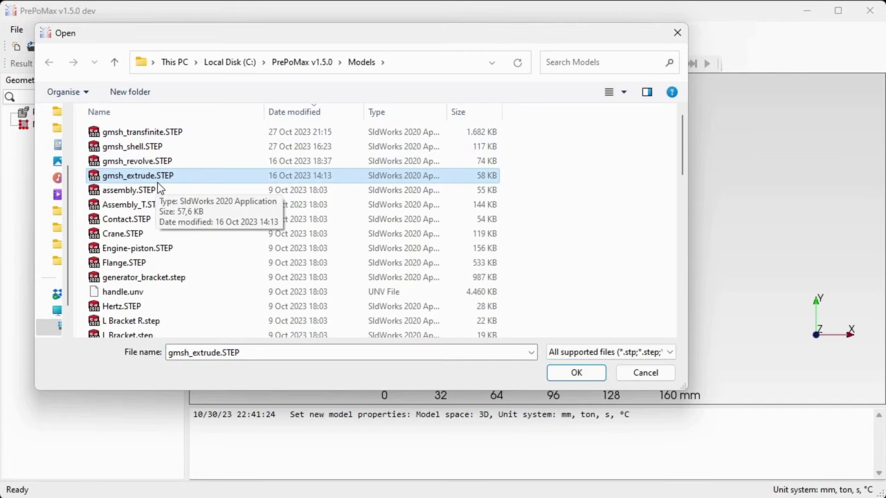
pyautogui.click(563, 375)
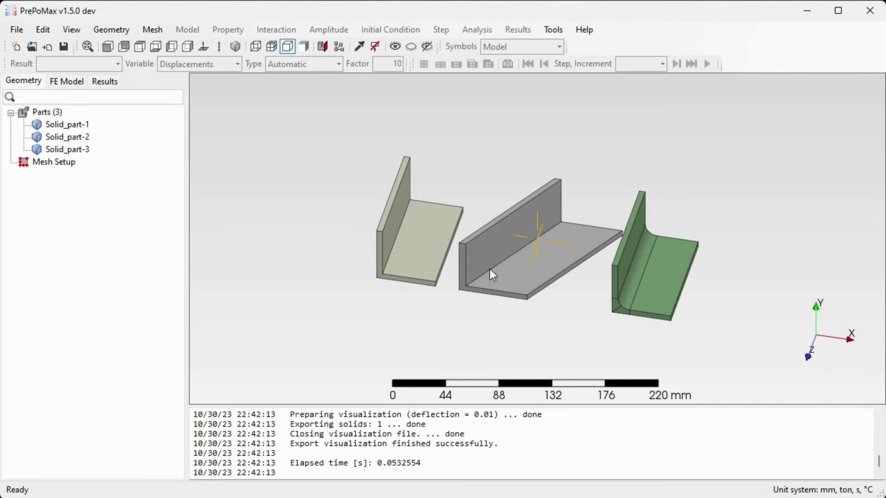
# Step: Orbit and zoom around the three L-profile parts, bringing the green part to the front
pyautogui.moveTo(561, 268)
pyautogui.mouseDown(button='middle')
pyautogui.moveTo(593, 204)
pyautogui.moveTo(625, 210)
pyautogui.moveTo(561, 229)
pyautogui.moveTo(547, 310)
pyautogui.moveTo(559, 278)
pyautogui.mouseUp(button='middle')
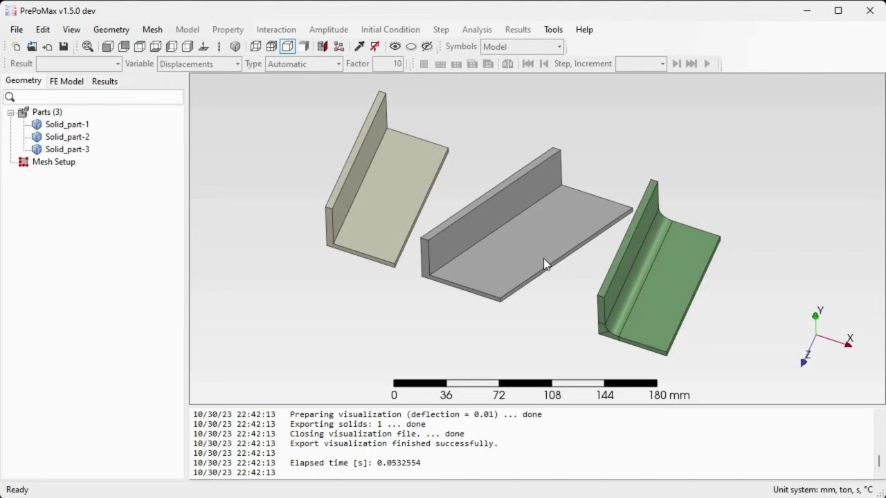
pyautogui.moveTo(534, 248); pyautogui.dragTo(551, 229, button='middle')
pyautogui.scroll(1, 552, 229)
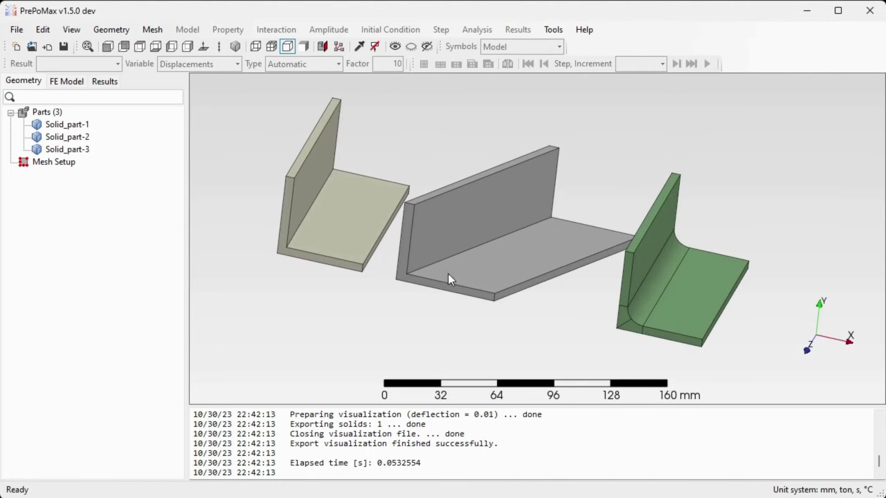
pyautogui.moveTo(448, 274); pyautogui.dragTo(626, 238, button='middle')
pyautogui.scroll(2, 682, 313)
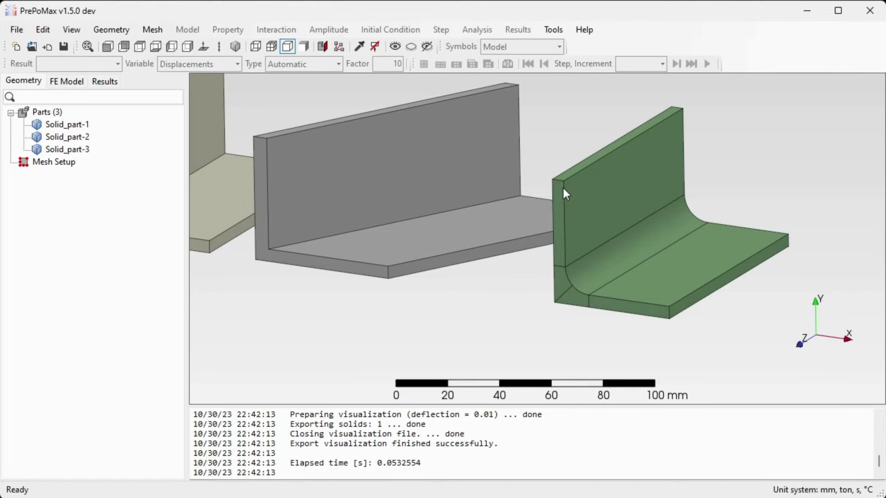
pyautogui.moveTo(573, 208); pyautogui.dragTo(617, 190, button='middle')
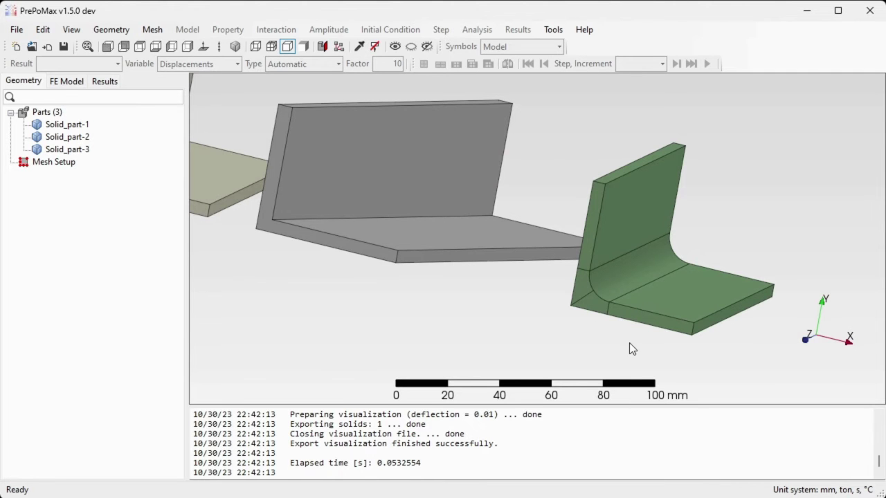
pyautogui.moveTo(629, 343); pyautogui.dragTo(682, 279, button='middle')
pyautogui.scroll(-4, 727, 281)
pyautogui.moveTo(564, 202)
pyautogui.mouseDown(button='middle')
pyautogui.moveTo(534, 154)
pyautogui.moveTo(526, 188)
pyautogui.mouseUp(button='middle')
pyautogui.scroll(2, 519, 149)
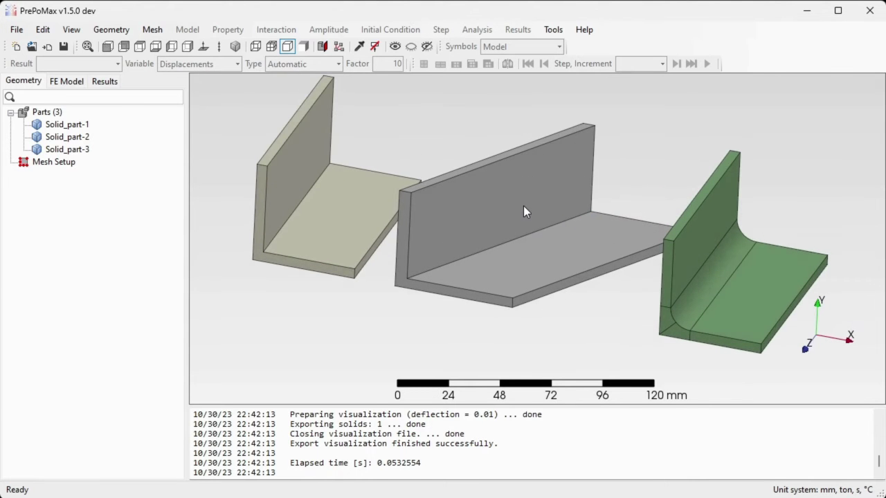
pyautogui.scroll(-2, 524, 205)
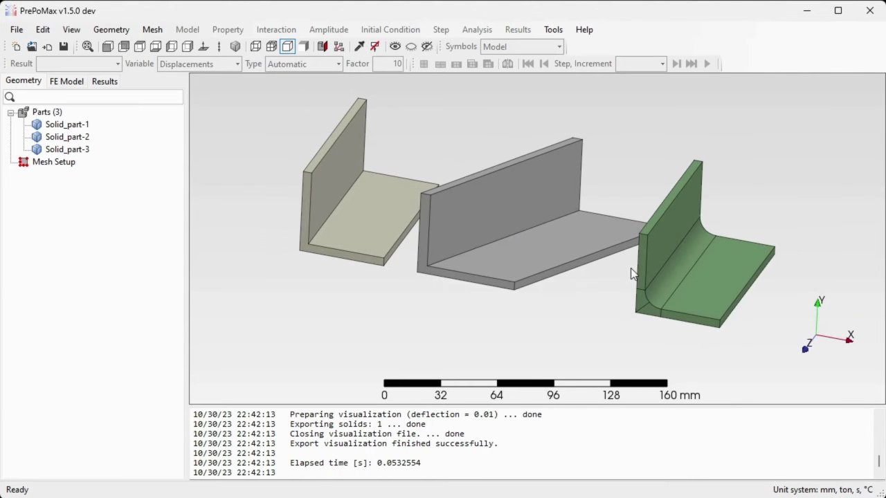
# Step: Create Meshing_Parameters-1 for all three parts with max element size 3 and min element size 1
pyautogui.doubleClick(67, 166)
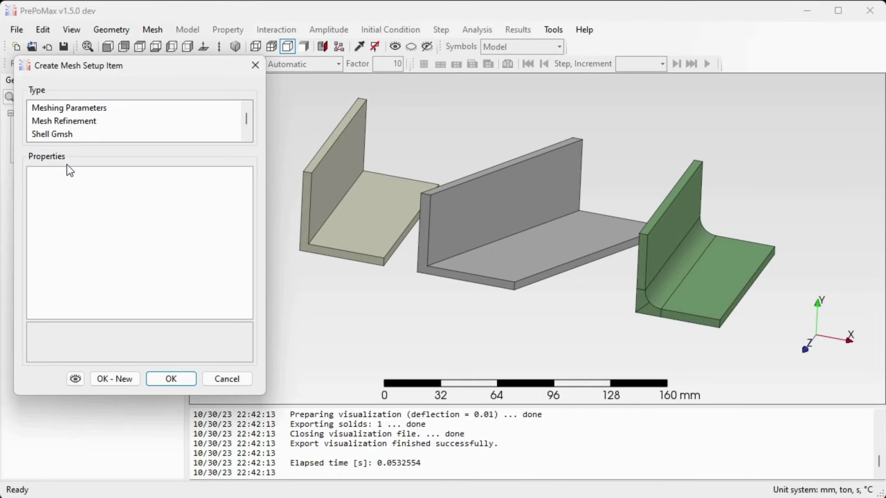
pyautogui.click(76, 109)
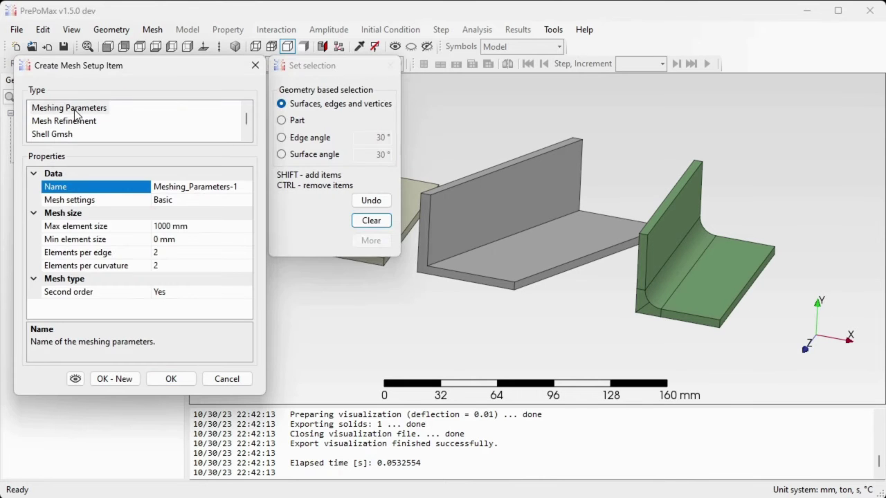
pyautogui.scroll(-3, 667, 305)
pyautogui.moveTo(477, 191); pyautogui.dragTo(663, 311)
pyautogui.scroll(2, 552, 312)
pyautogui.click(191, 225)
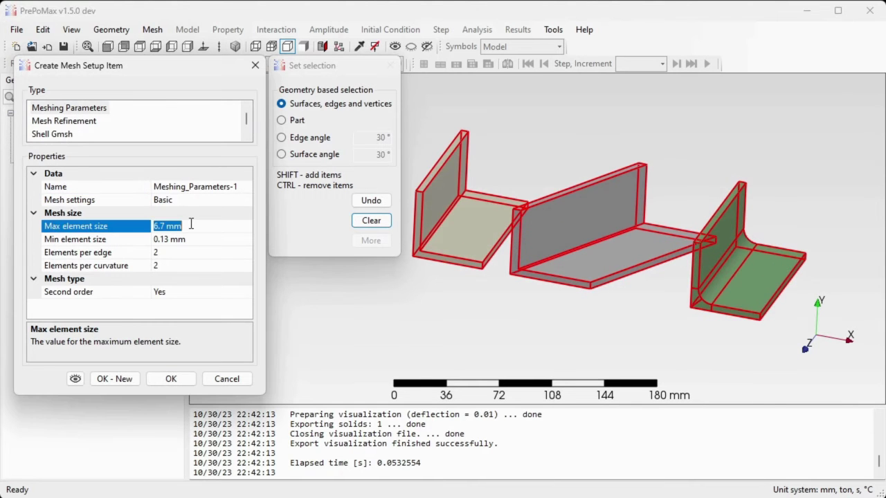
pyautogui.write('3')
pyautogui.click(200, 240)
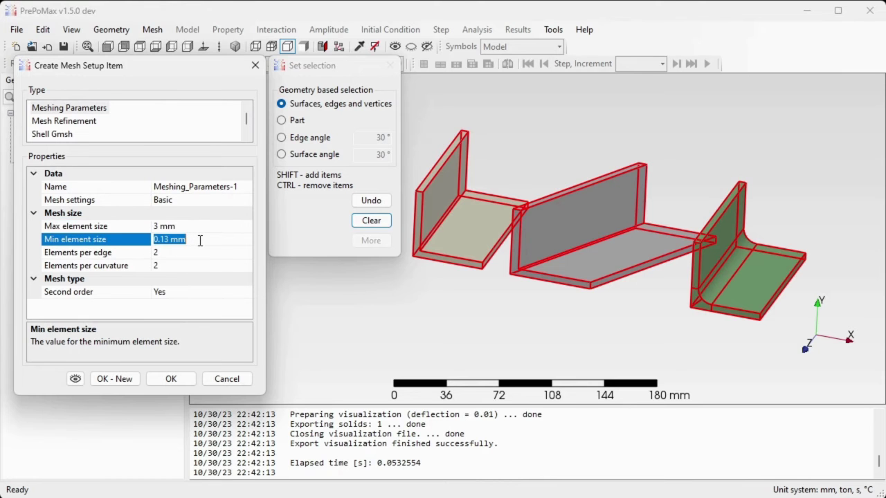
pyautogui.write('1')
pyautogui.click(197, 253)
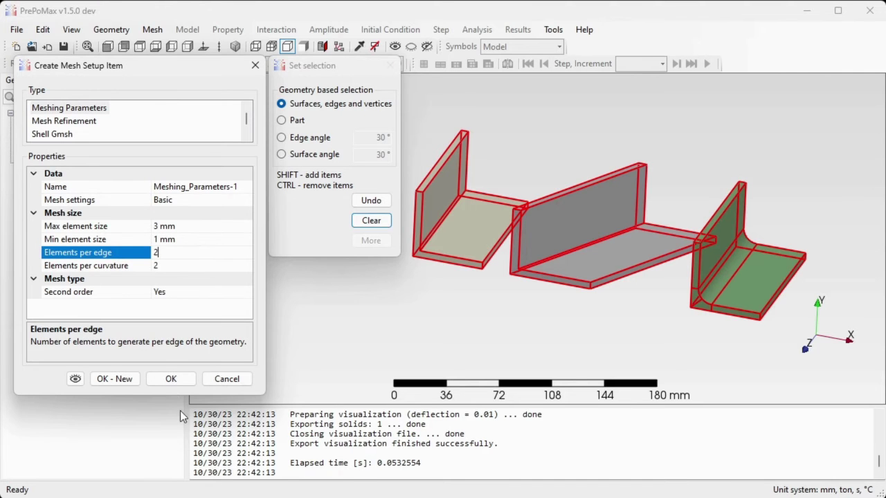
pyautogui.click(171, 379)
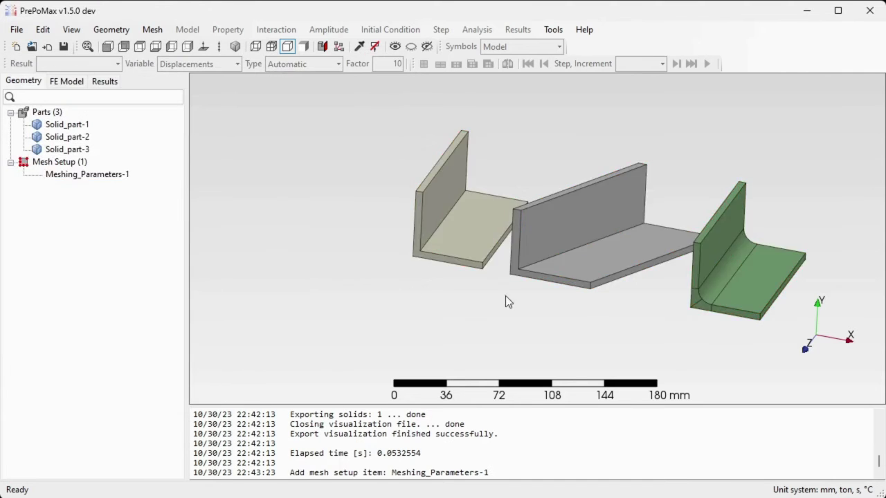
# Step: Zoom and orbit to the left L-shaped part, select then deselect it, and pick Mesh Setup
pyautogui.scroll(1, 630, 277)
pyautogui.scroll(-1, 630, 278)
pyautogui.scroll(3, 366, 222)
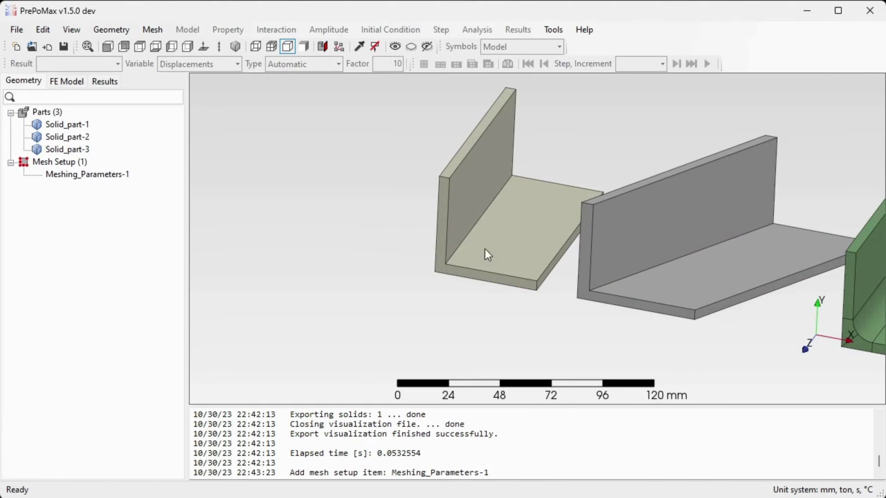
pyautogui.click(484, 250)
pyautogui.moveTo(472, 313)
pyautogui.mouseDown(button='middle')
pyautogui.moveTo(479, 289)
pyautogui.moveTo(474, 304)
pyautogui.mouseUp(button='middle')
pyautogui.click(474, 305)
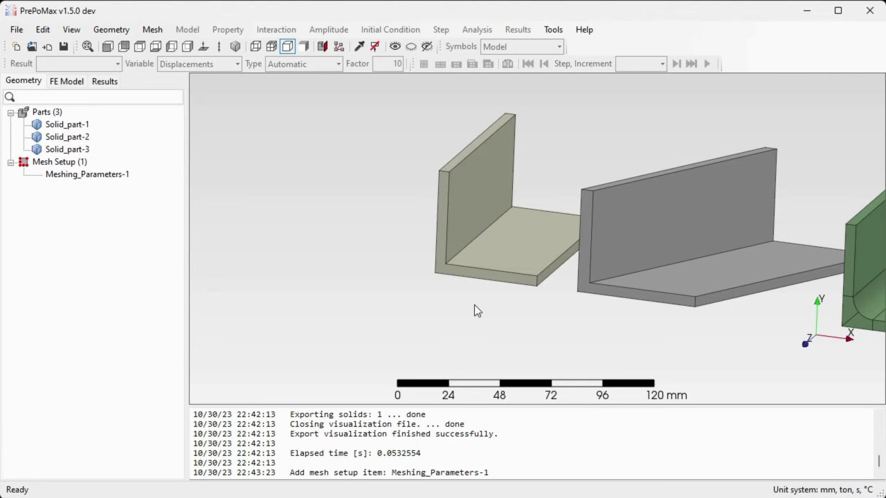
pyautogui.click(72, 163)
# Step: Make the new mesh setup item Extrude_Mesh-1 of type Extrude Mesh, checking its Frontal-Delaunay 2D algorithm
pyautogui.doubleClick(72, 163)
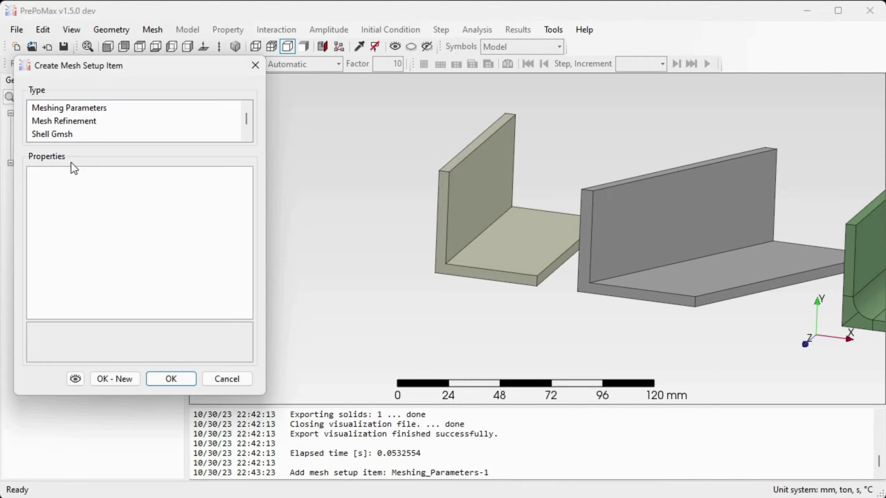
pyautogui.scroll(-1, 61, 137)
pyautogui.click(58, 123)
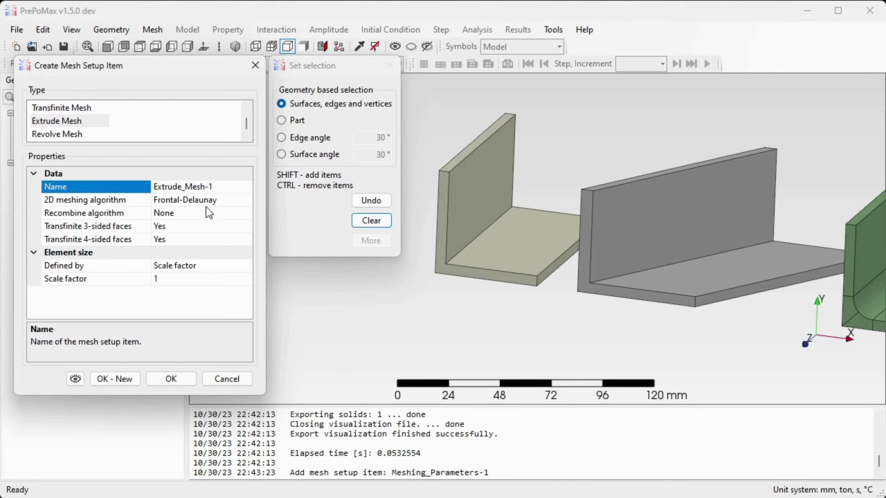
pyautogui.click(102, 202)
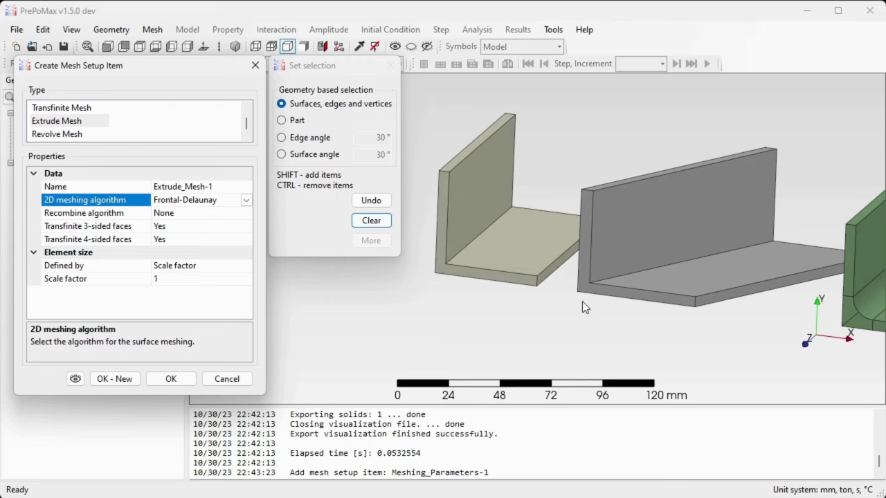
# Step: Try the left part's floor face and vertical wall face as the extrude source face
pyautogui.scroll(1, 466, 222)
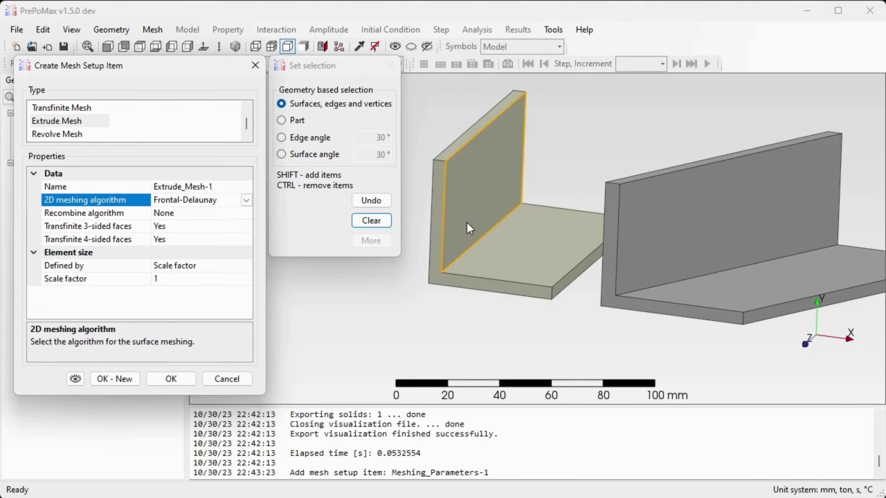
pyautogui.click(543, 227)
pyautogui.scroll(-1, 545, 216)
pyautogui.click(501, 209)
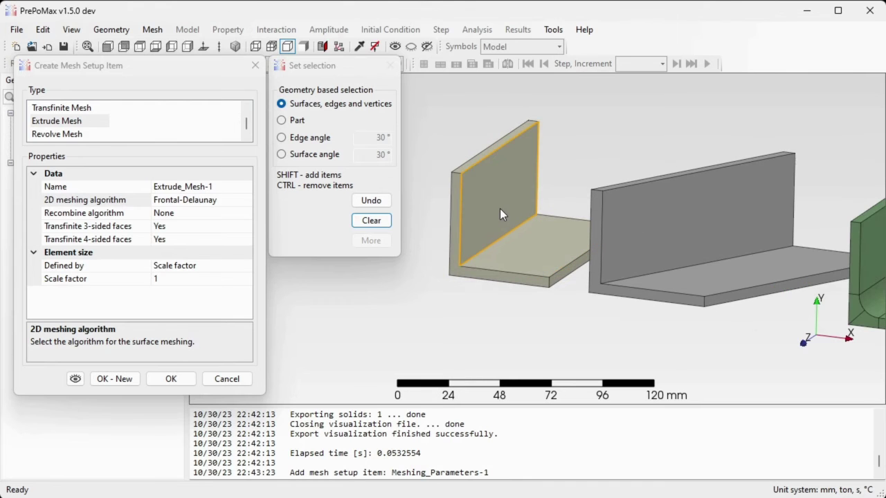
pyautogui.scroll(1, 479, 213)
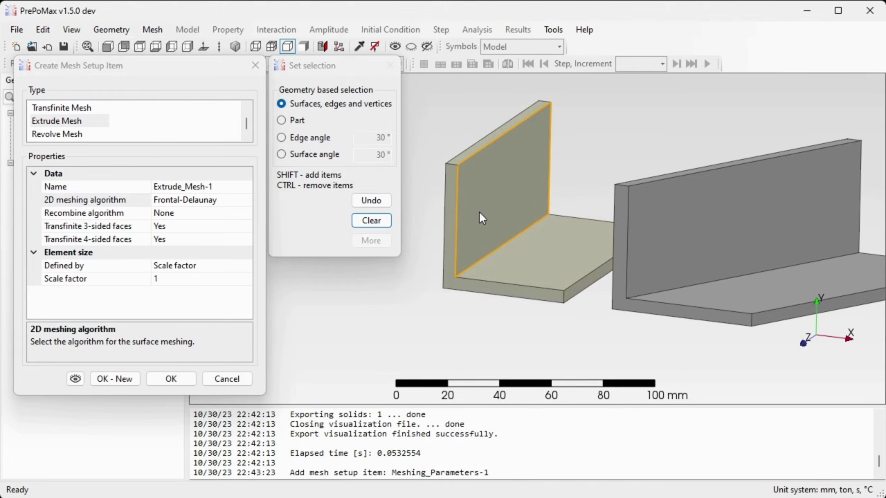
pyautogui.click(489, 211)
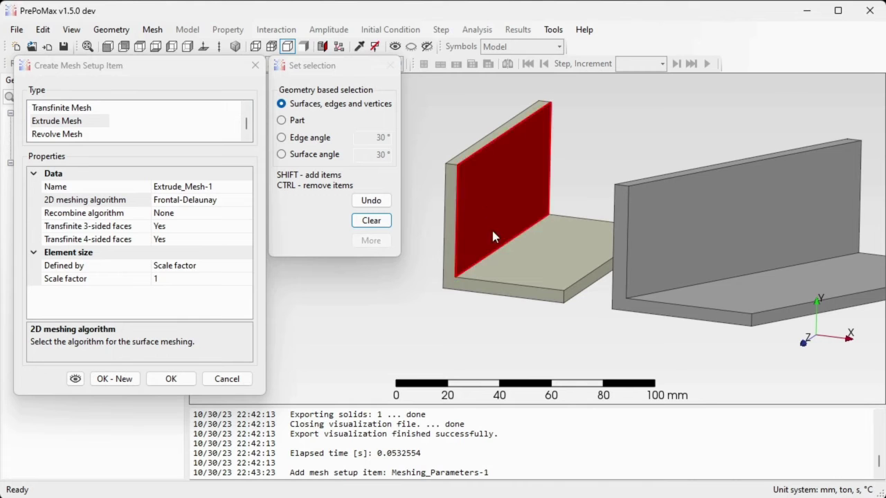
pyautogui.click(535, 246)
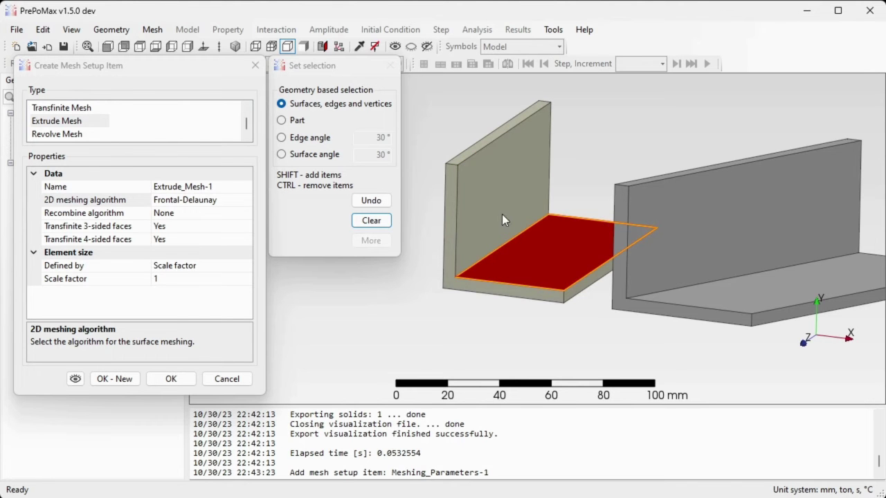
pyautogui.click(501, 212)
pyautogui.click(528, 250)
# Step: Select Solid_part-1's L-shaped end face as the source face and turn the view to check it
pyautogui.scroll(-2, 528, 251)
pyautogui.scroll(2, 506, 209)
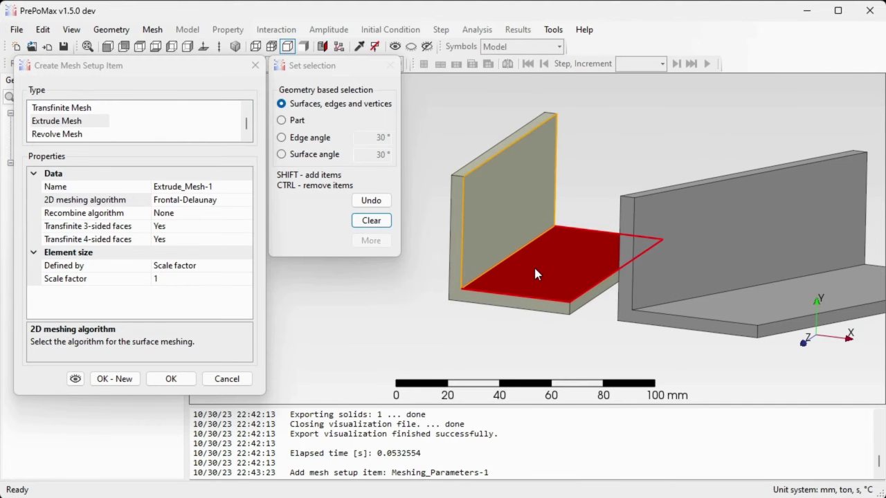
pyautogui.scroll(1, 517, 271)
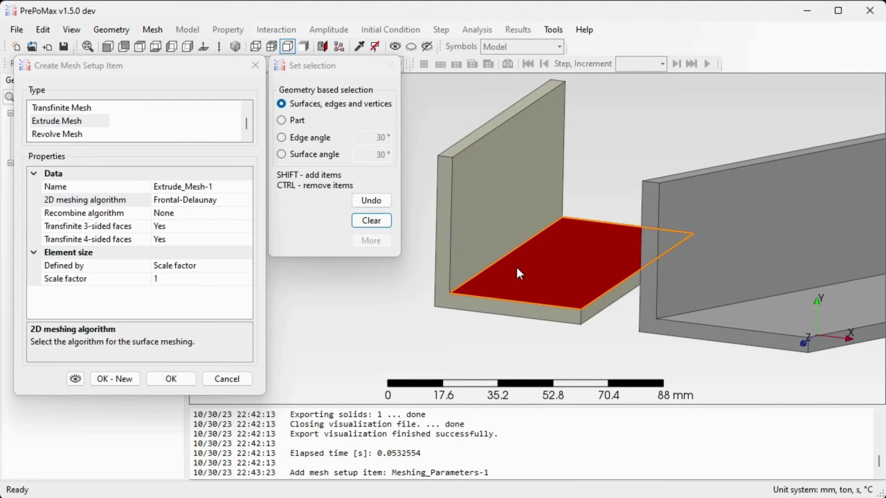
pyautogui.click(443, 252)
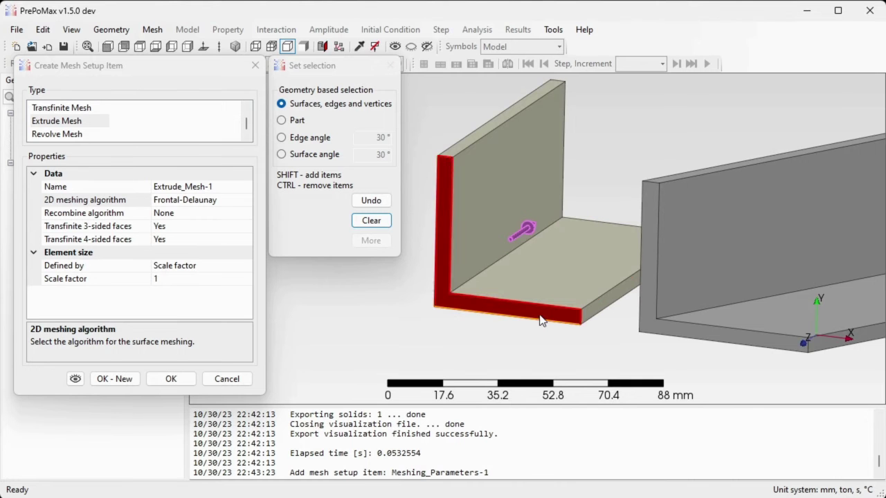
pyautogui.scroll(-4, 541, 311)
pyautogui.moveTo(542, 311); pyautogui.dragTo(545, 332, button='middle')
pyautogui.scroll(1, 542, 306)
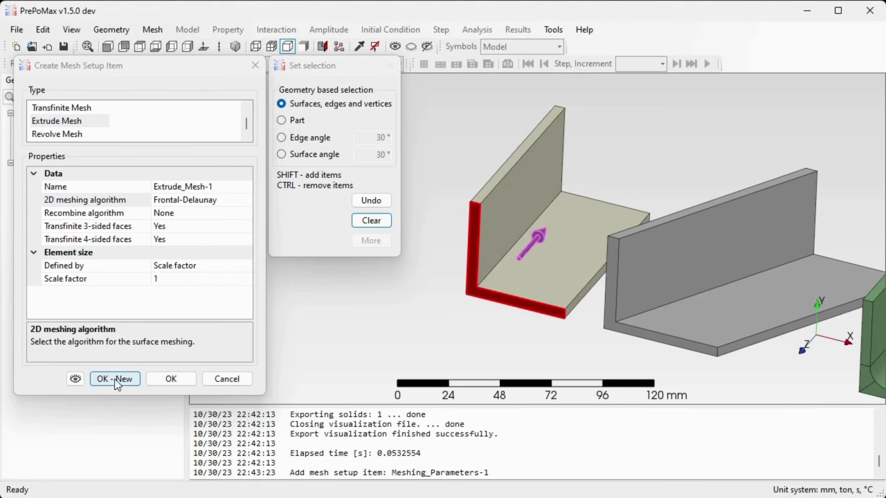
# Step: Preview the 368-node, 486-element triangular mesh on the end face and switch to the vertical view
pyautogui.click(76, 379)
pyautogui.scroll(1, 488, 315)
pyautogui.scroll(1, 498, 311)
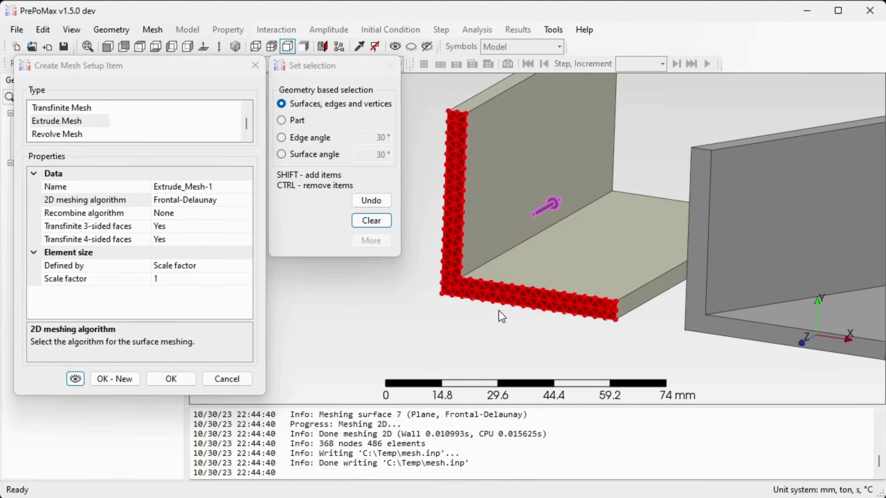
pyautogui.click(218, 46)
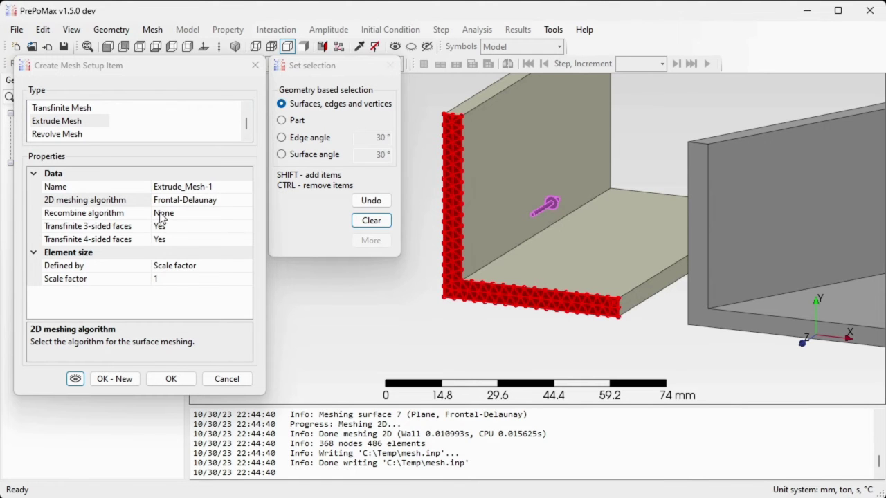
# Step: Set recombine algorithm to Blossom with minimum quality 0.7 and preview the quad mesh
pyautogui.click(188, 213)
pyautogui.click(246, 214)
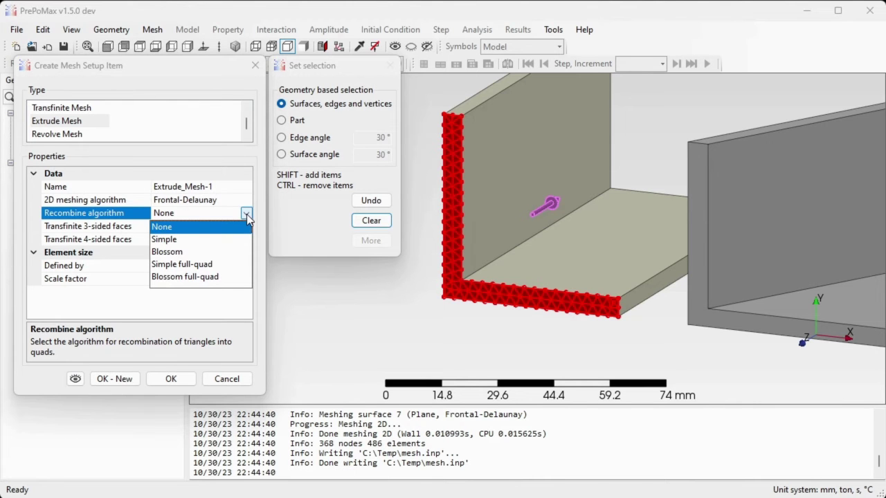
pyautogui.click(176, 251)
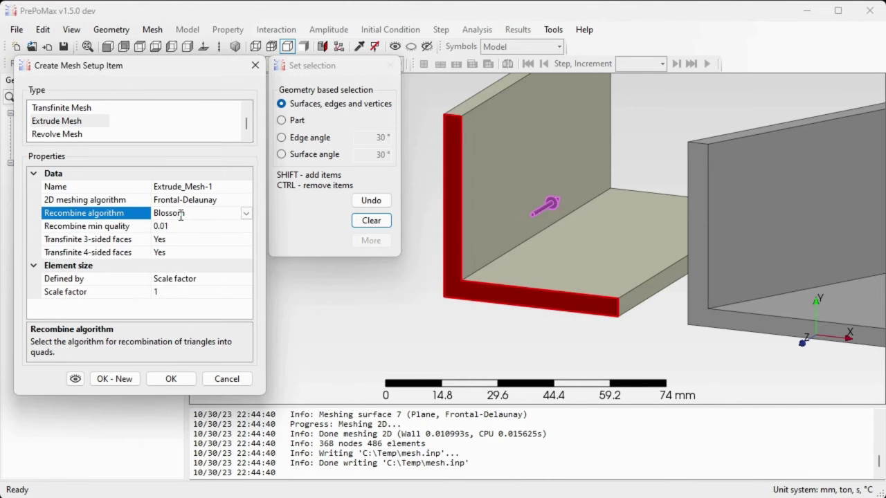
pyautogui.click(170, 227)
pyautogui.moveTo(160, 226); pyautogui.dragTo(170, 227)
pyautogui.write('7')
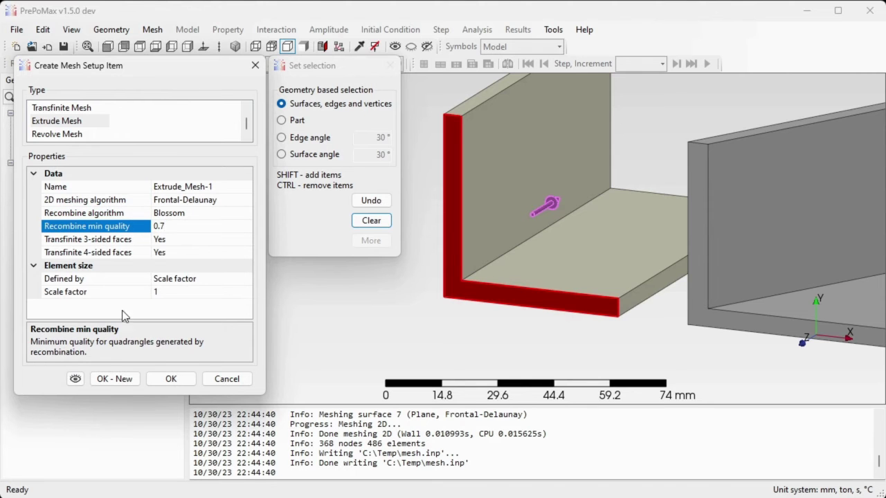
pyautogui.click(75, 380)
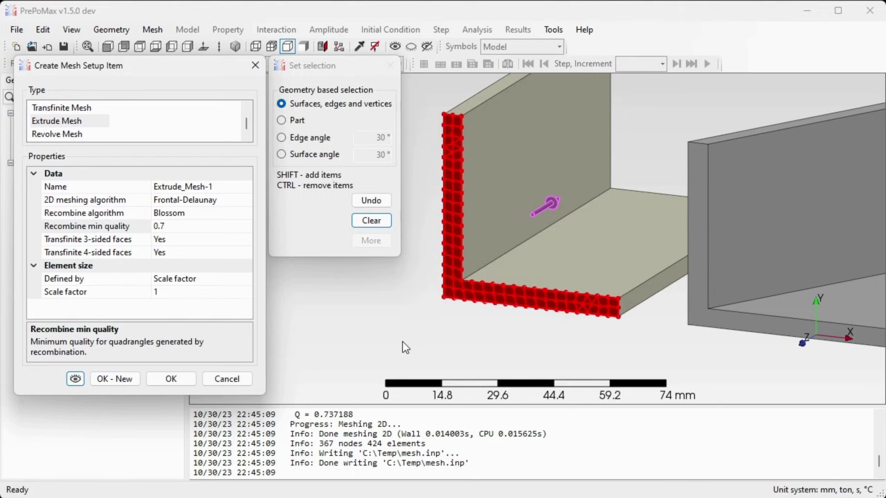
pyautogui.scroll(1, 488, 146)
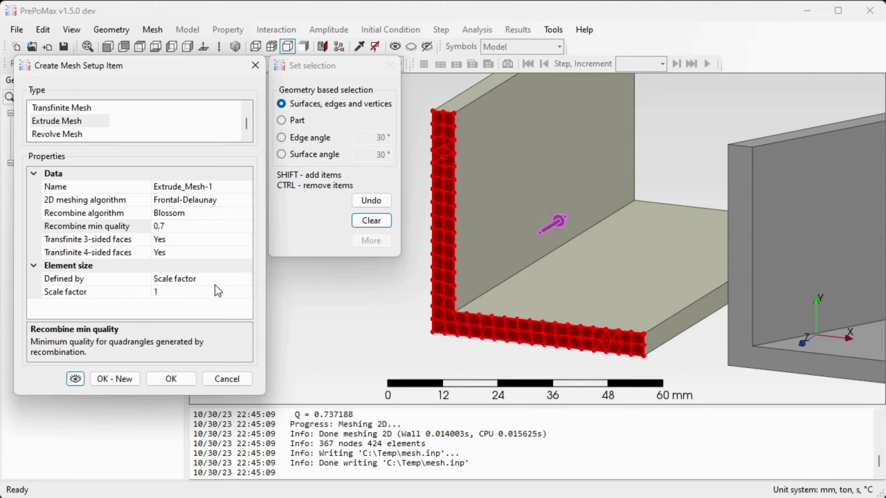
# Step: Set the element size scale factor to 2 and add Extrude_Mesh-1 to the model
pyautogui.click(102, 280)
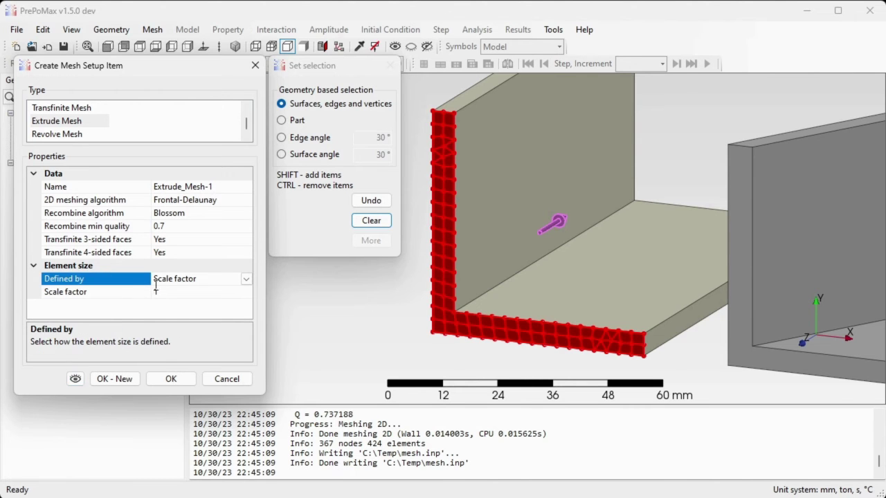
pyautogui.click(109, 293)
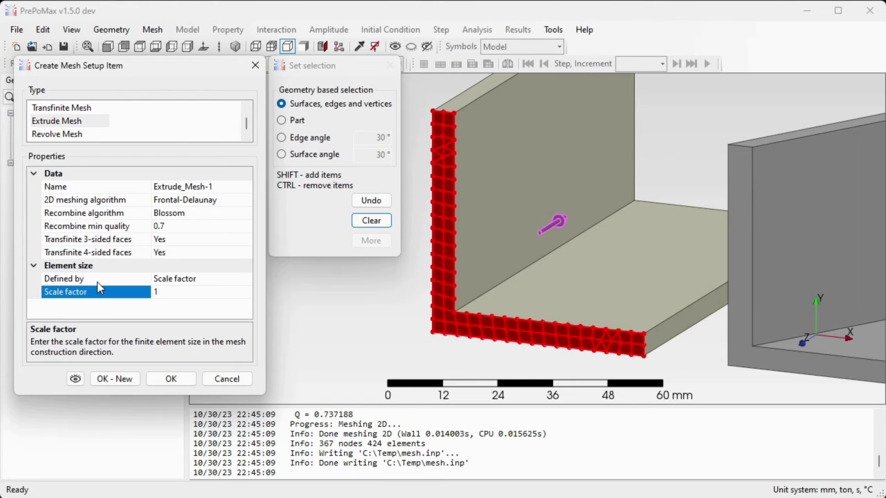
pyautogui.click(173, 293)
pyautogui.moveTo(156, 292); pyautogui.dragTo(174, 296)
pyautogui.write('2')
pyautogui.moveTo(527, 293); pyautogui.dragTo(504, 293, button='middle')
pyautogui.scroll(-2, 477, 293)
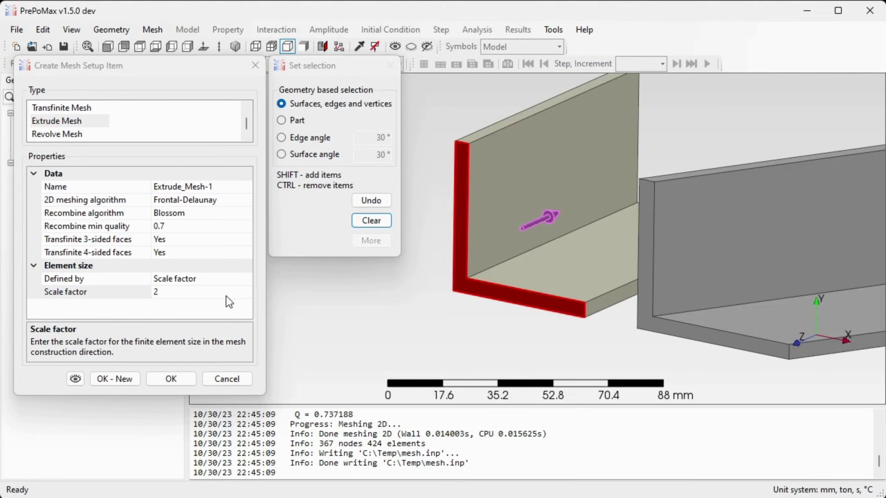
pyautogui.click(185, 381)
pyautogui.scroll(-2, 410, 301)
pyautogui.moveTo(410, 301); pyautogui.dragTo(590, 302, button='middle')
# Step: Generate the mesh for Solid_part-1 via Create Mesh and show the element edges
pyautogui.rightClick(445, 278)
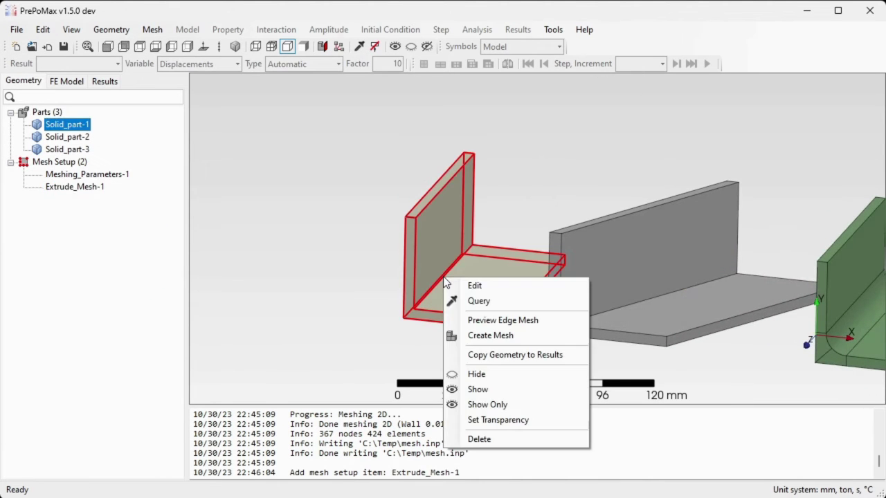
pyautogui.click(495, 339)
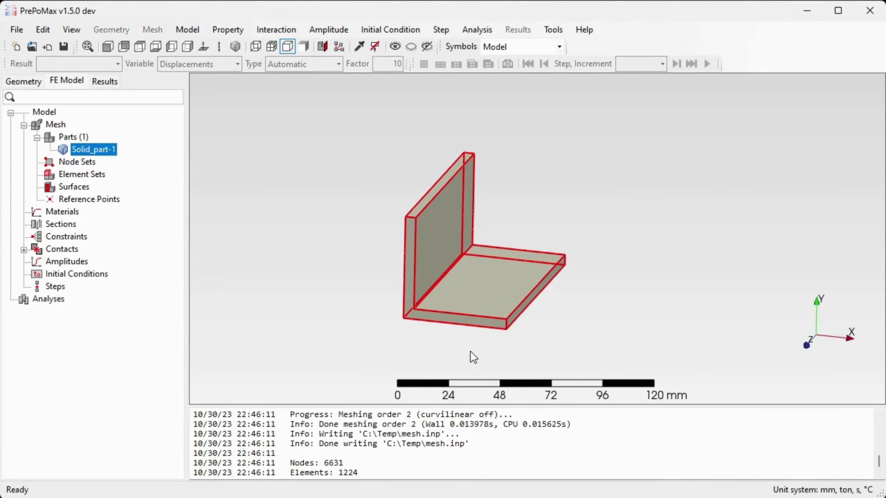
pyautogui.click(467, 350)
pyautogui.click(271, 46)
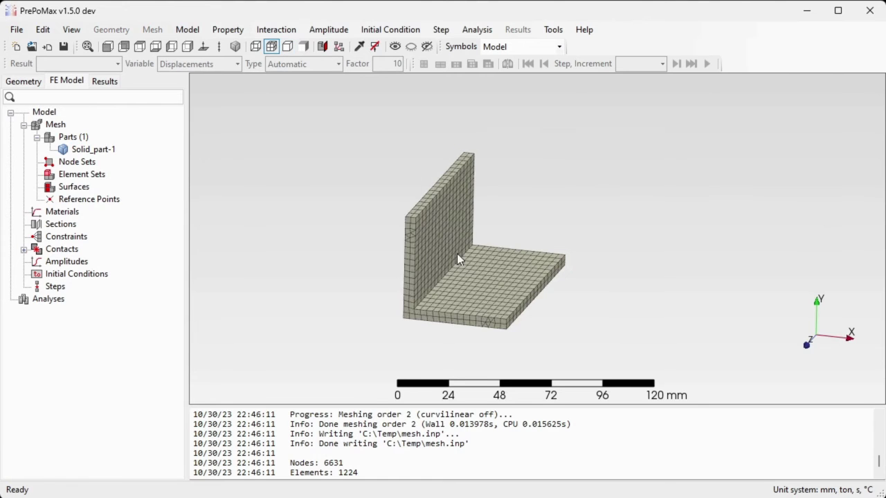
# Step: Zoom and orbit to inspect the 1224-element hexahedral mesh from front and side
pyautogui.scroll(2, 461, 266)
pyautogui.moveTo(461, 266); pyautogui.dragTo(412, 300, button='middle')
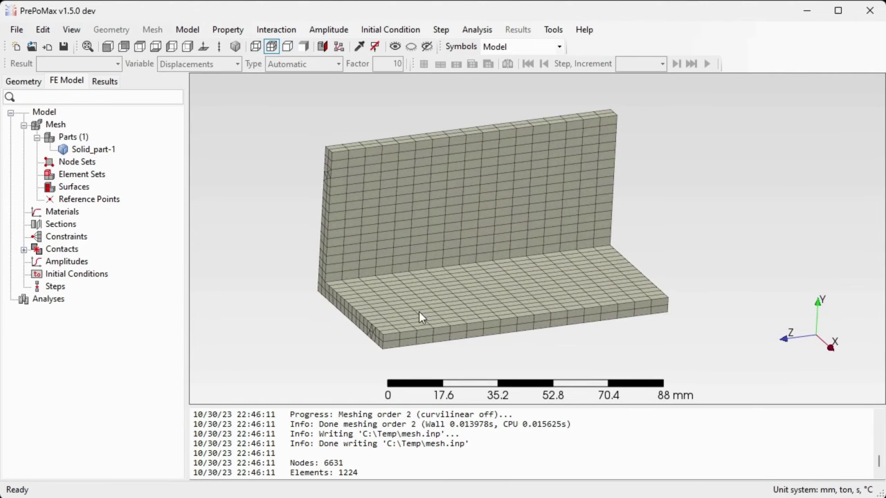
pyautogui.scroll(2, 399, 347)
pyautogui.scroll(3, 381, 330)
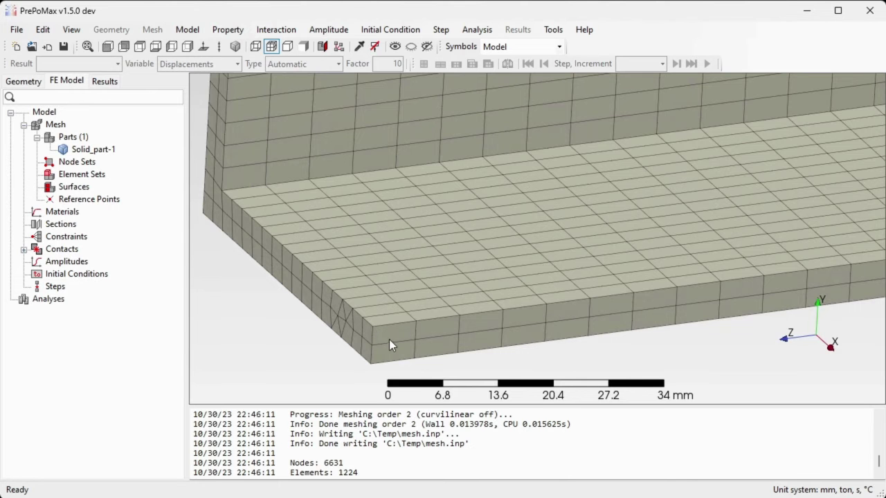
pyautogui.scroll(-4, 374, 335)
pyautogui.moveTo(485, 285); pyautogui.dragTo(535, 275, button='middle')
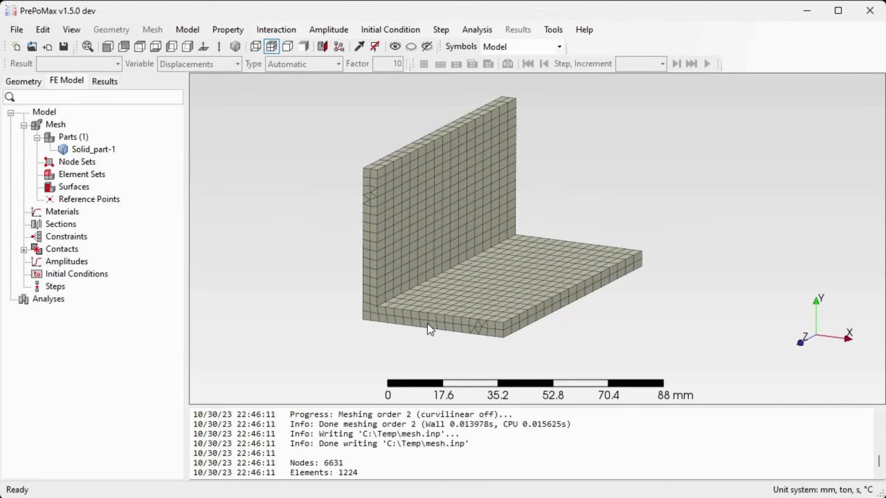
pyautogui.scroll(3, 427, 324)
pyautogui.scroll(2, 427, 323)
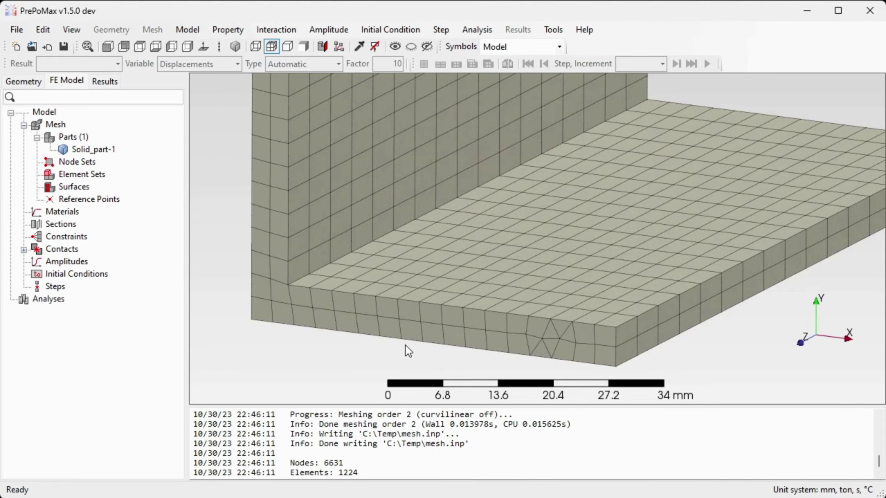
pyautogui.scroll(-5, 405, 344)
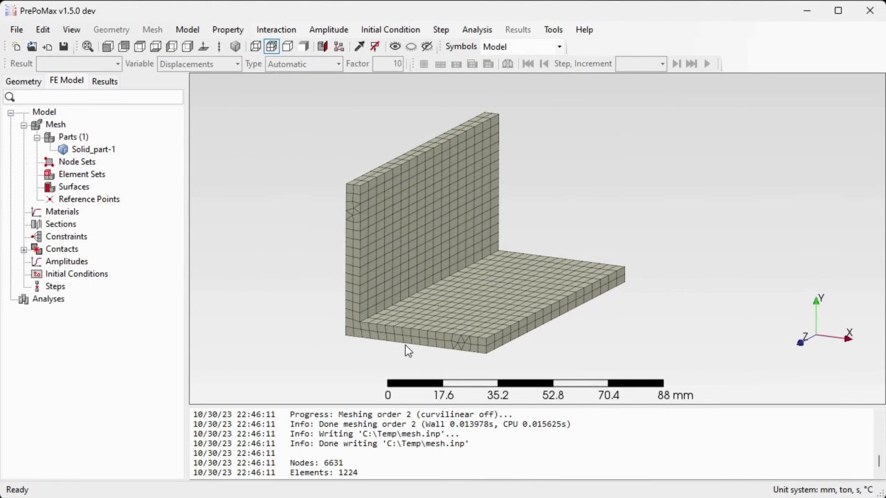
# Step: Return to the Geometry tab, deselect Solid_part-1 and view the parts from above
pyautogui.click(27, 82)
pyautogui.scroll(-5, 358, 214)
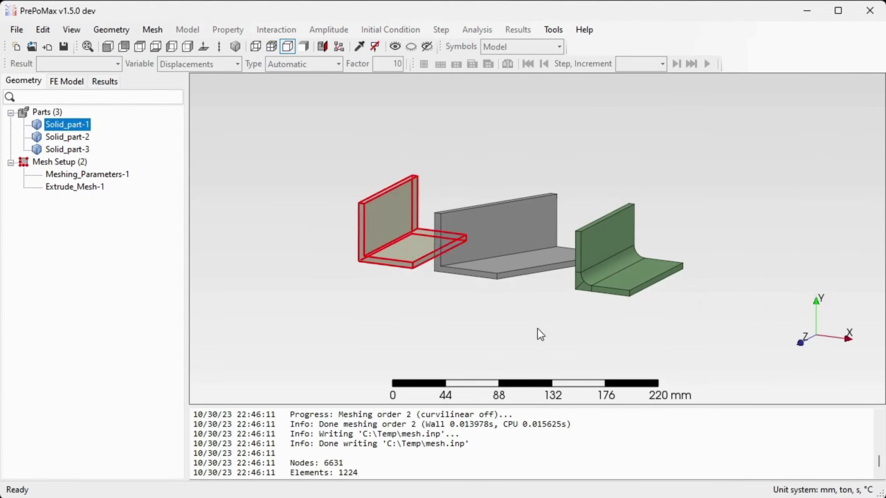
pyautogui.click(537, 328)
pyautogui.scroll(2, 508, 244)
pyautogui.moveTo(508, 243)
pyautogui.mouseDown(button='middle')
pyautogui.moveTo(548, 243)
pyautogui.moveTo(535, 274)
pyautogui.mouseUp(button='middle')
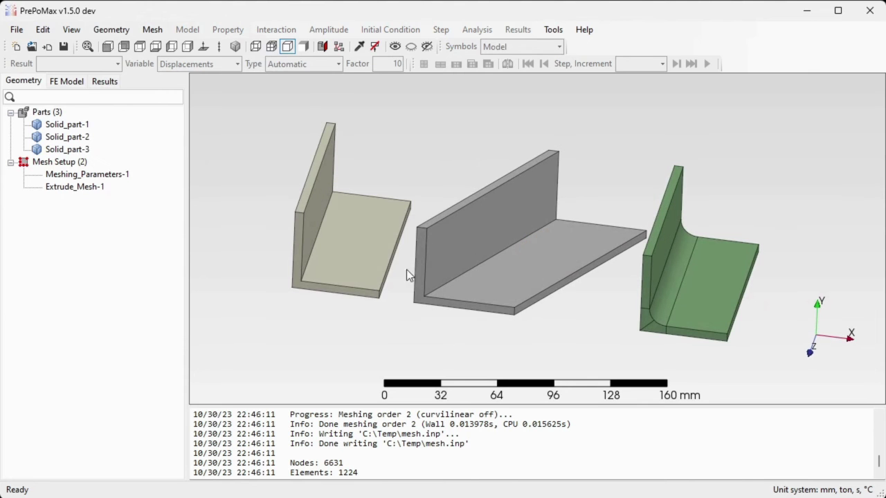
# Step: Start Extrude_Mesh-2 with the middle L-profile's end face as its source face
pyautogui.doubleClick(63, 164)
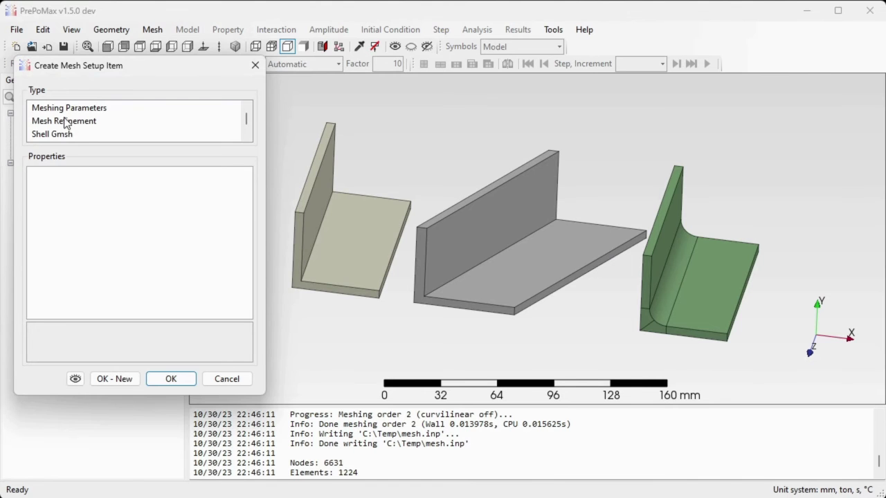
pyautogui.scroll(-2, 67, 119)
pyautogui.click(59, 122)
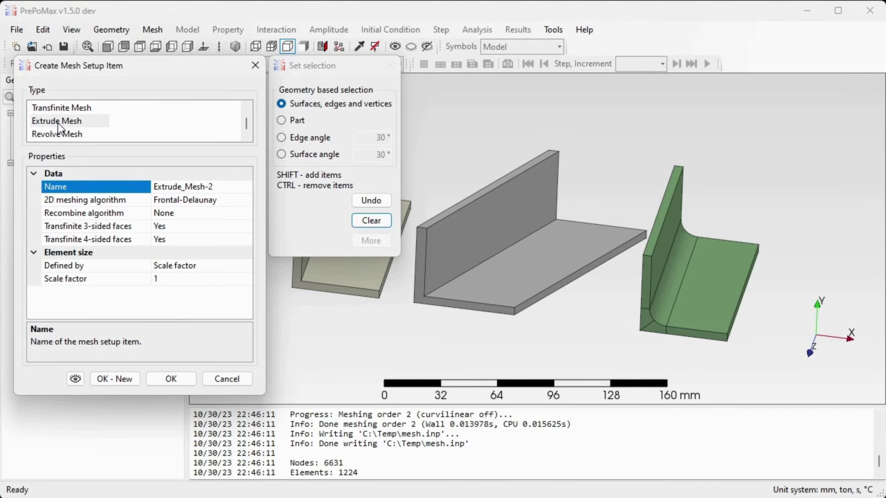
pyautogui.scroll(2, 413, 330)
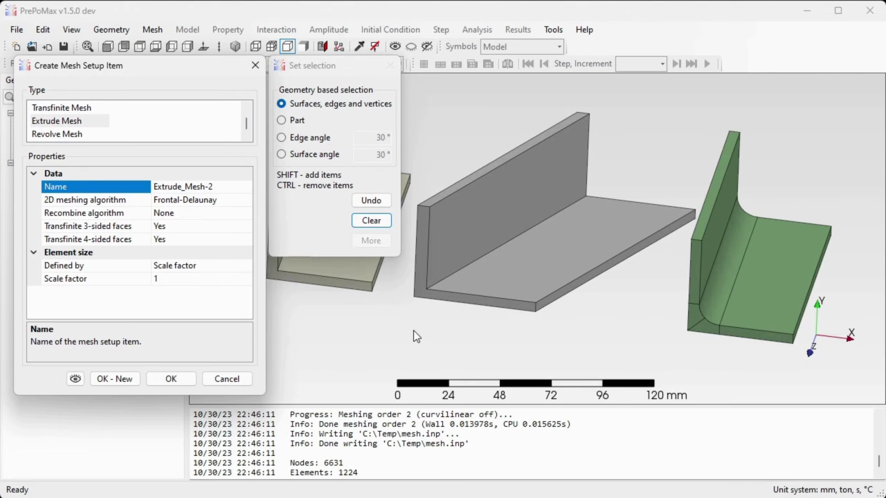
pyautogui.scroll(3, 424, 287)
pyautogui.click(421, 281)
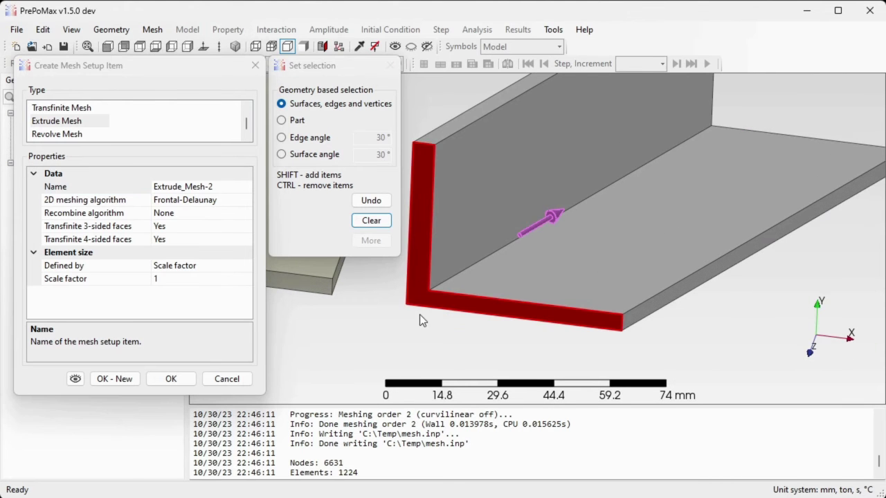
pyautogui.scroll(-3, 423, 322)
pyautogui.moveTo(512, 243); pyautogui.dragTo(490, 332, button='middle')
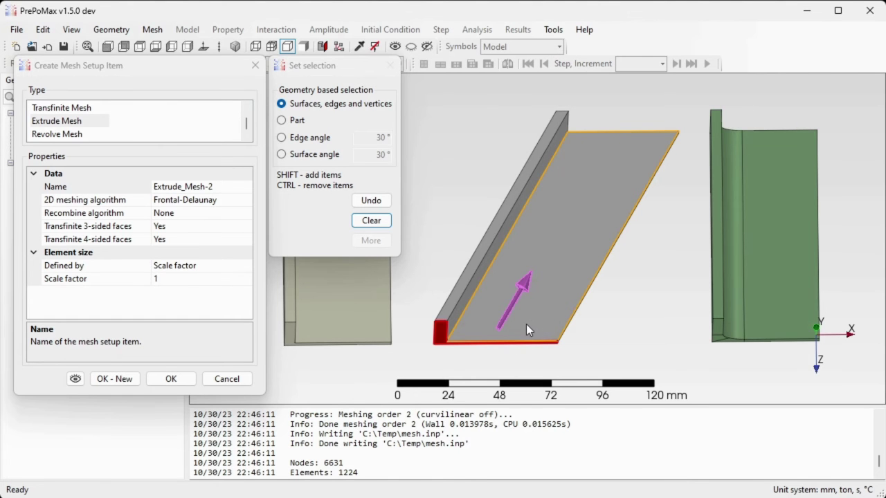
pyautogui.moveTo(509, 336); pyautogui.dragTo(495, 261, button='middle')
# Step: Set Extrude_Mesh-2's recombine algorithm to Blossom with minimum quality 0.7
pyautogui.click(192, 215)
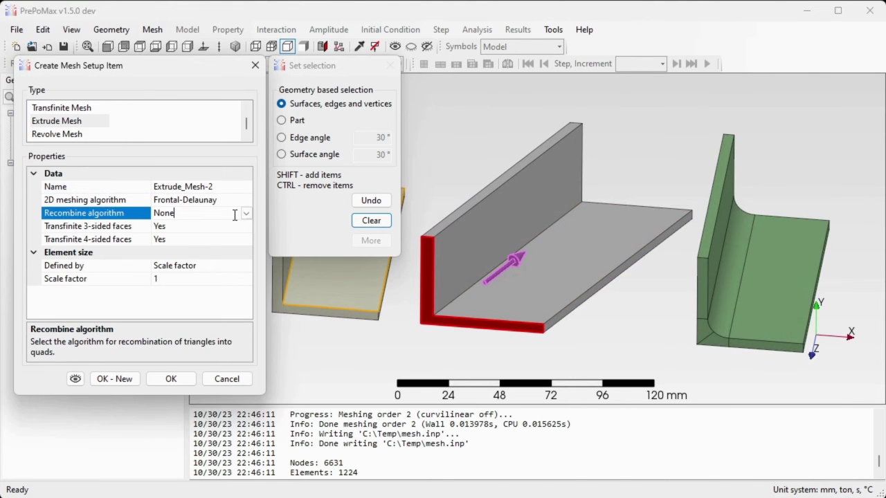
pyautogui.click(246, 214)
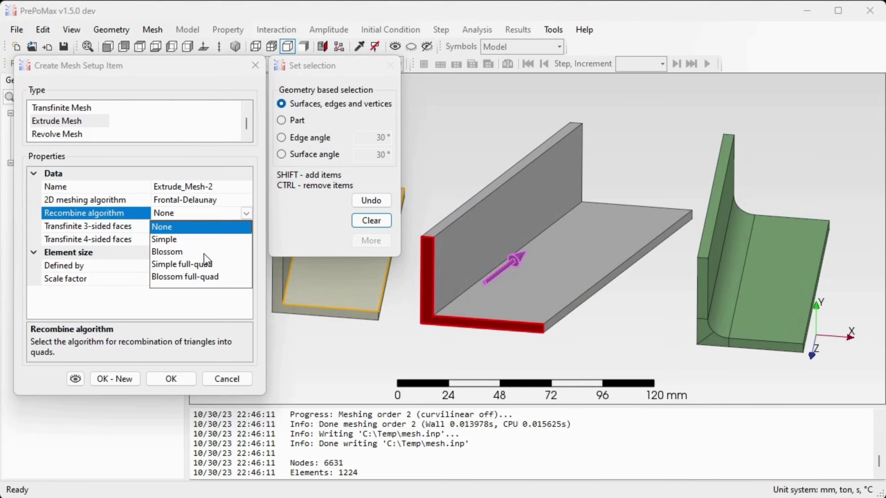
pyautogui.click(208, 253)
pyautogui.click(190, 228)
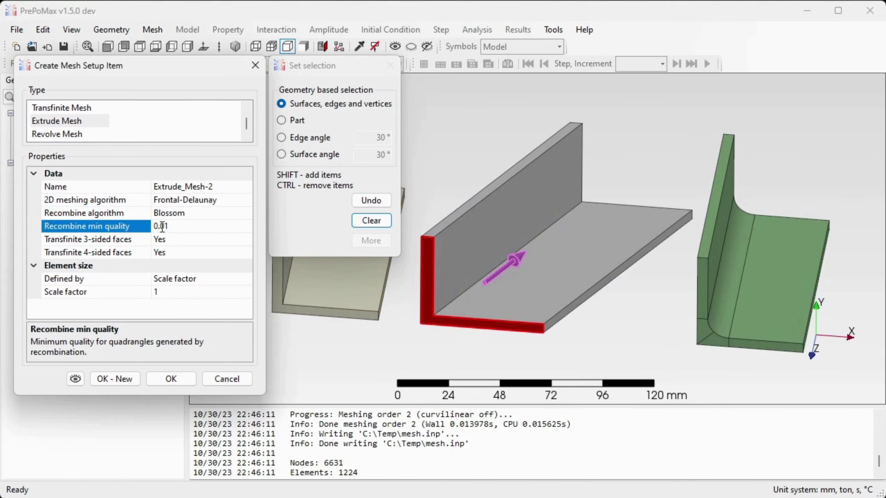
pyautogui.moveTo(159, 227); pyautogui.dragTo(175, 227)
pyautogui.write('7')
# Step: Define the element size by 10 layers and confirm Extrude_Mesh-2
pyautogui.click(86, 284)
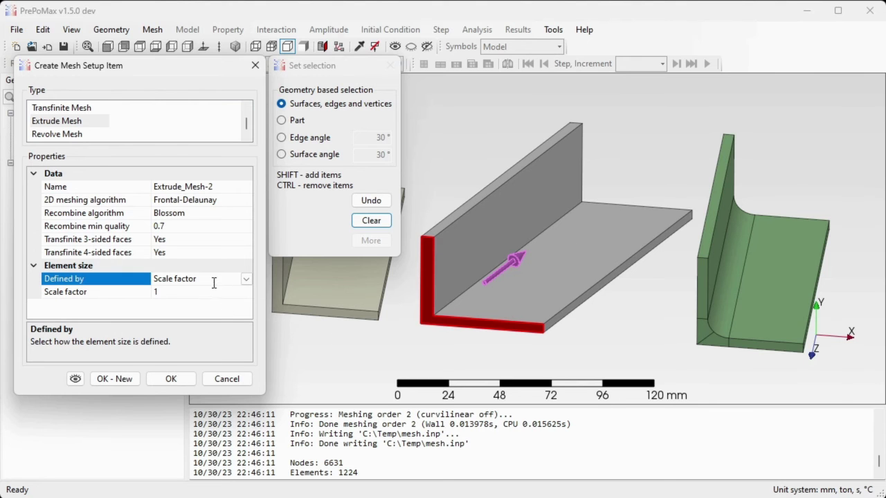
pyautogui.click(245, 279)
pyautogui.click(210, 294)
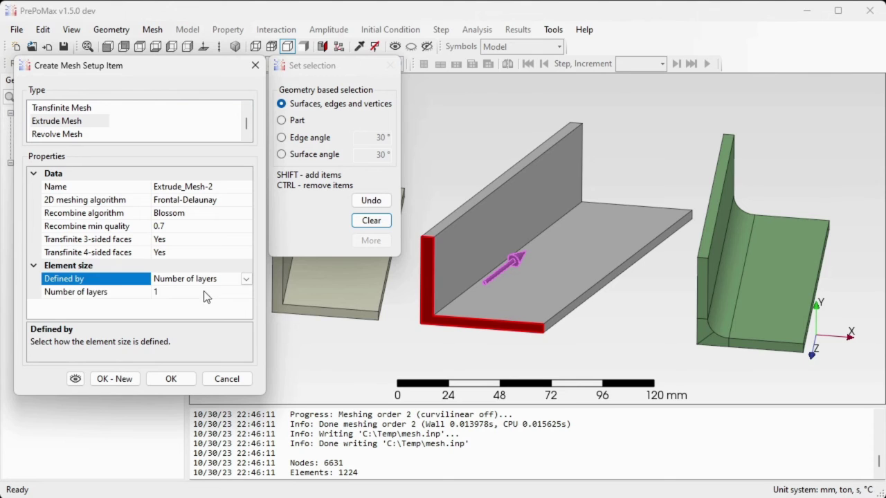
pyautogui.click(206, 292)
pyautogui.write('0')
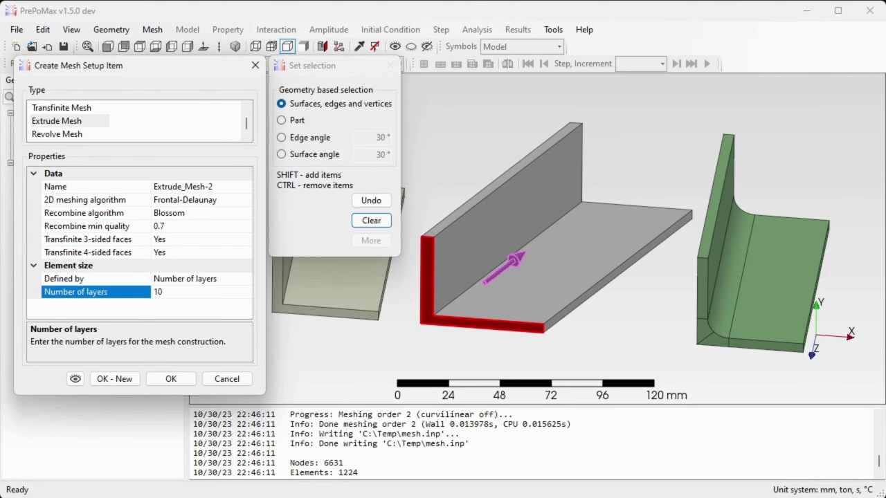
pyautogui.click(170, 379)
# Step: Mesh the middle part Solid_part-3 and inspect its 10-layer hex mesh (4454 nodes, 830 elements)
pyautogui.rightClick(510, 281)
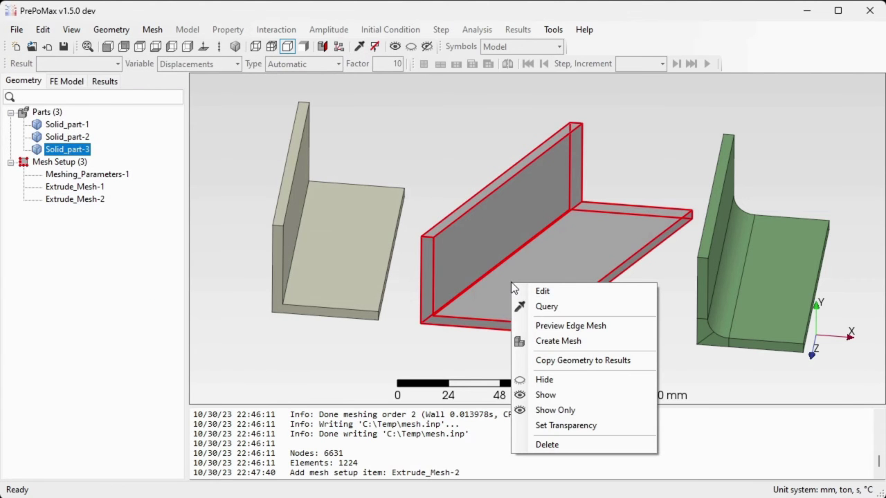
pyautogui.click(562, 344)
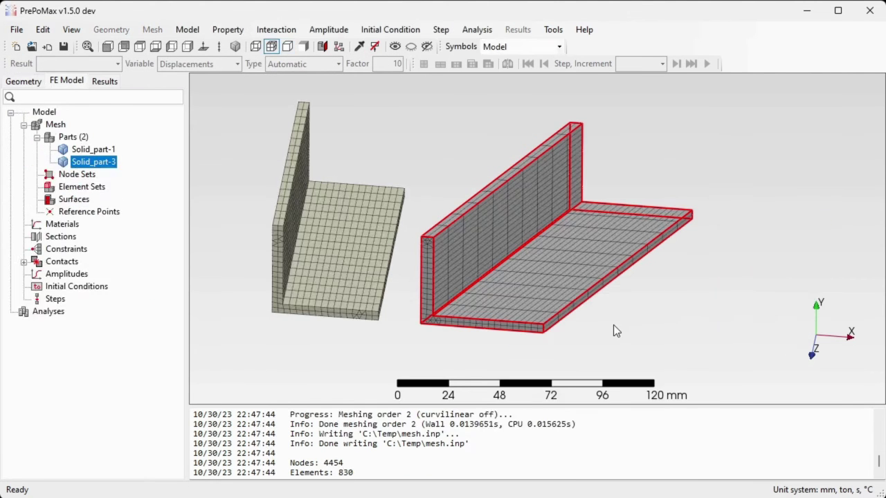
pyautogui.moveTo(637, 310); pyautogui.dragTo(476, 339, button='middle')
pyautogui.scroll(3, 452, 344)
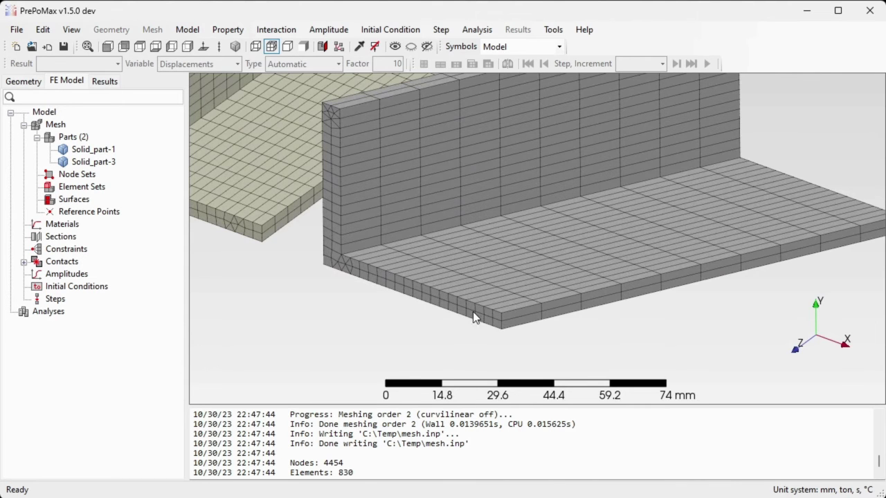
pyautogui.scroll(5, 472, 313)
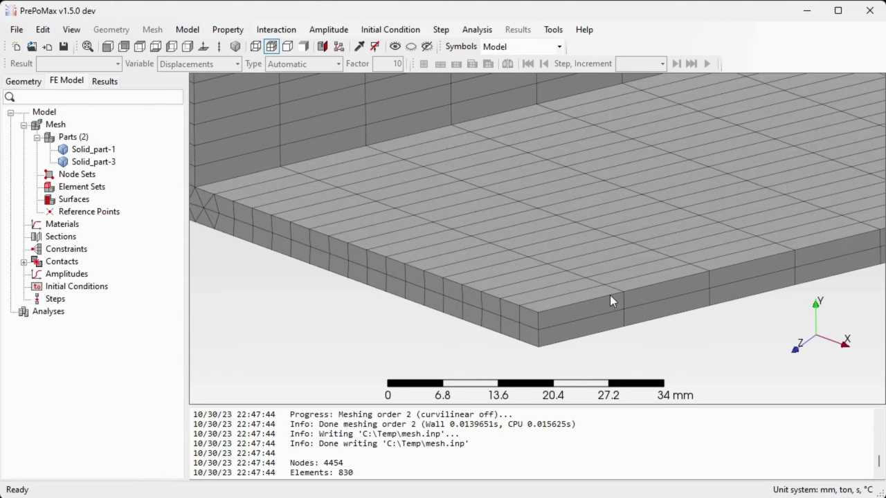
pyautogui.scroll(-7, 459, 307)
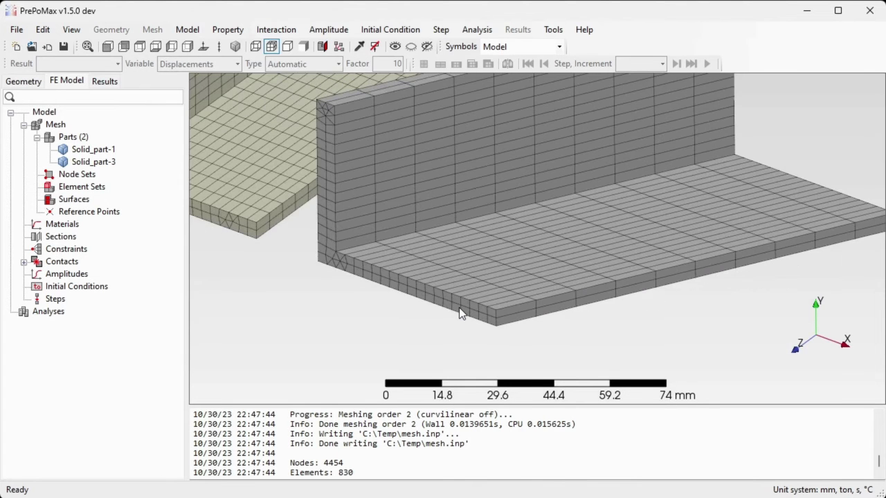
pyautogui.moveTo(477, 271); pyautogui.dragTo(525, 198, button='middle')
pyautogui.scroll(-3, 533, 301)
pyautogui.scroll(2, 533, 297)
pyautogui.scroll(-2, 413, 219)
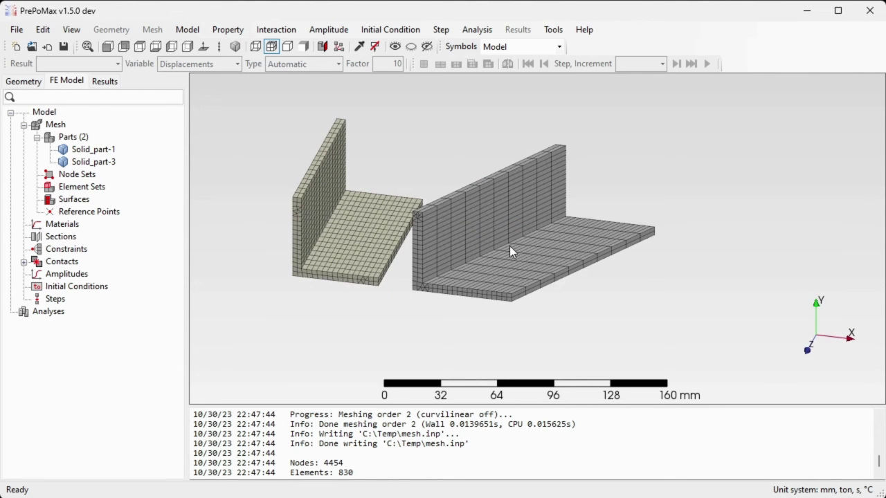
# Step: Return to the Geometry view and create a new Extrude Mesh setup item, Extrude_Mesh-3
pyautogui.click(36, 82)
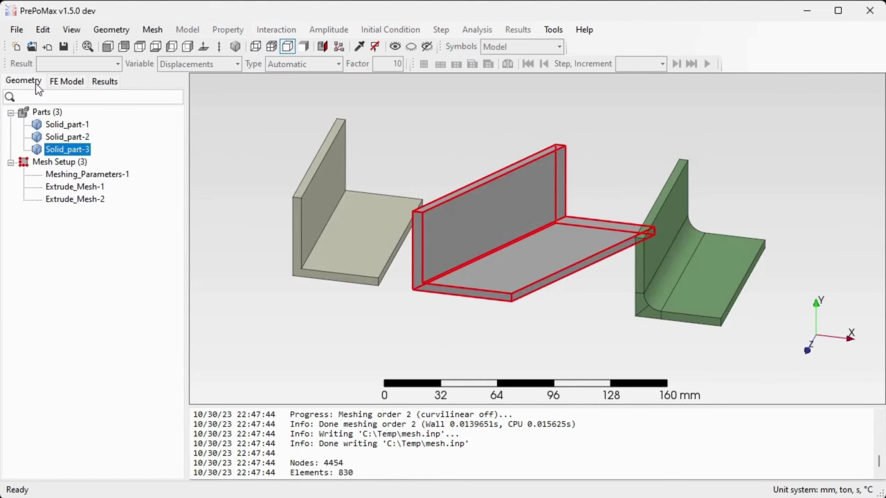
pyautogui.click(280, 295)
pyautogui.scroll(-1, 373, 308)
pyautogui.scroll(3, 623, 321)
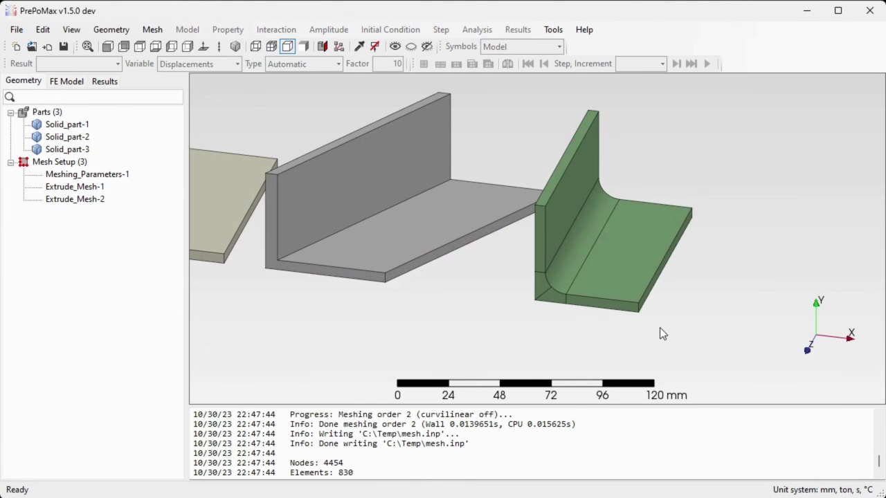
pyautogui.doubleClick(69, 162)
pyautogui.scroll(-1, 63, 130)
pyautogui.click(62, 122)
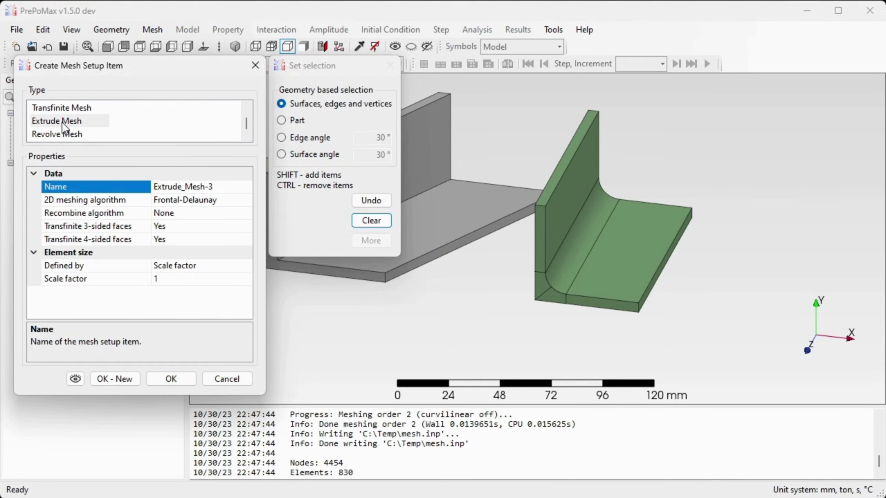
# Step: Pick the green part's end face and preview its triangular mesh (415 nodes, 548 elements)
pyautogui.scroll(2, 561, 242)
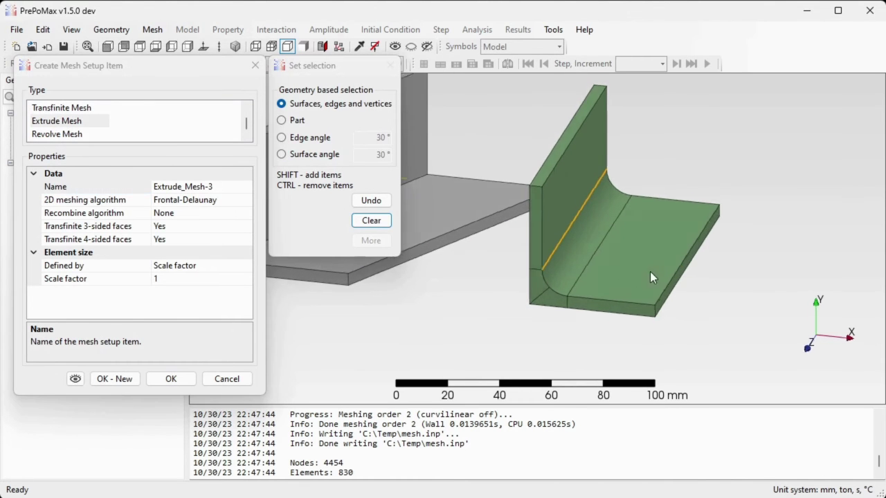
pyautogui.moveTo(652, 267); pyautogui.dragTo(553, 314, button='middle')
pyautogui.press('i')
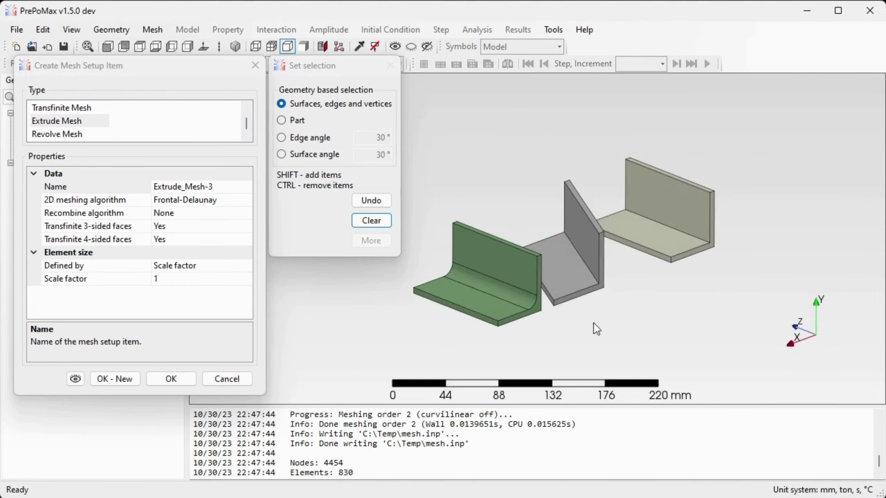
pyautogui.scroll(3, 506, 312)
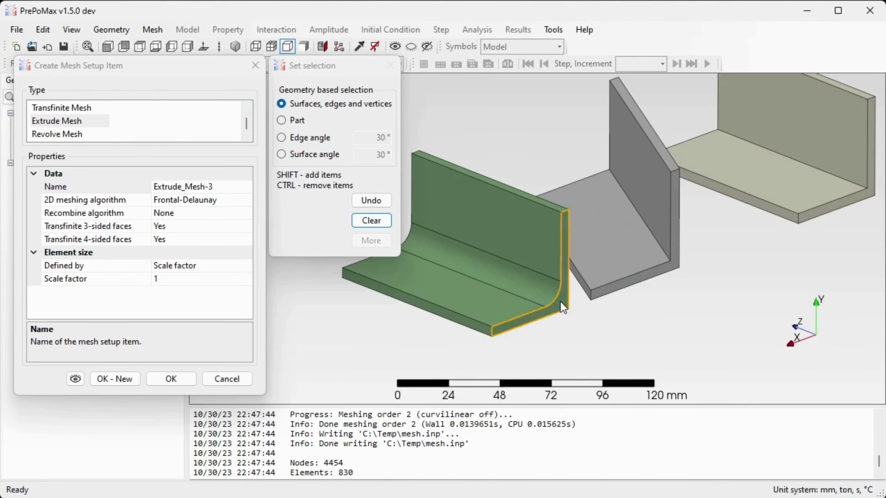
pyautogui.click(561, 309)
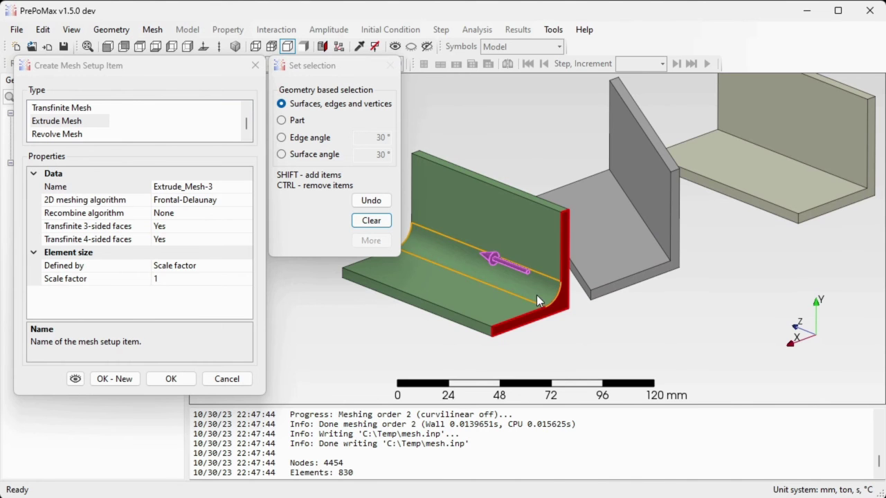
pyautogui.click(75, 378)
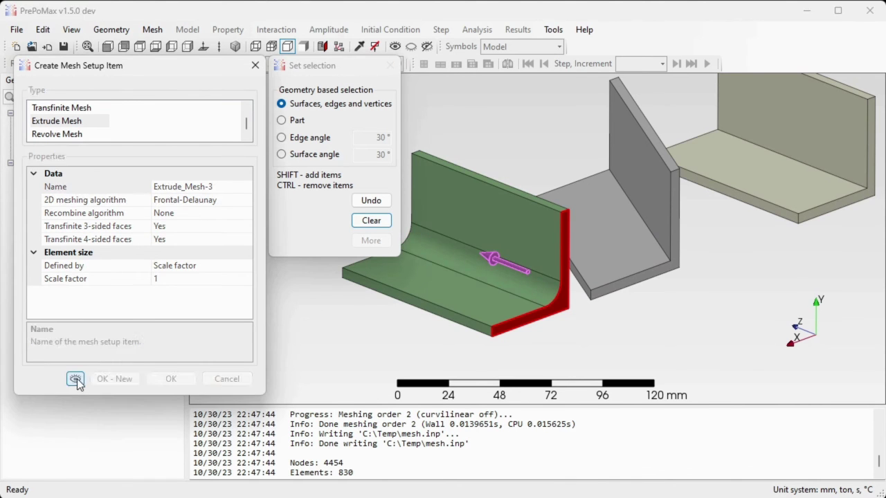
pyautogui.scroll(5, 538, 293)
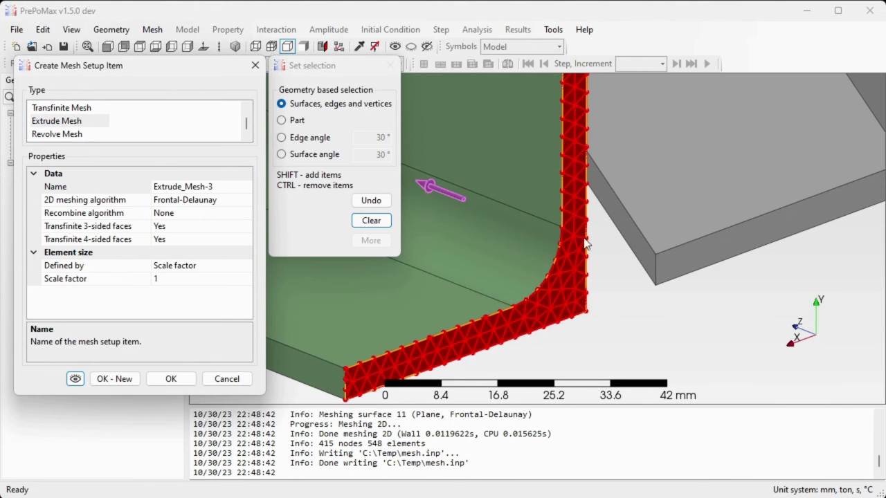
pyautogui.scroll(-2, 473, 311)
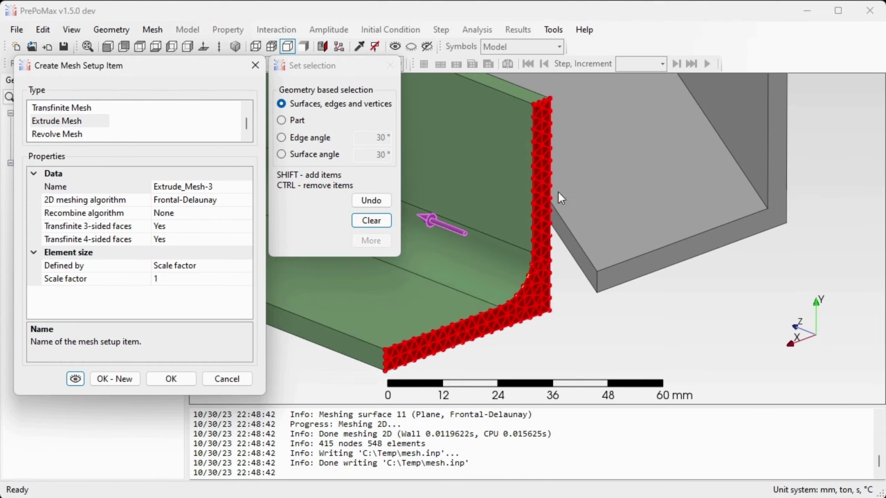
# Step: Orbit the green part and select its thin vertical end face as the extrusion source
pyautogui.scroll(-3, 610, 281)
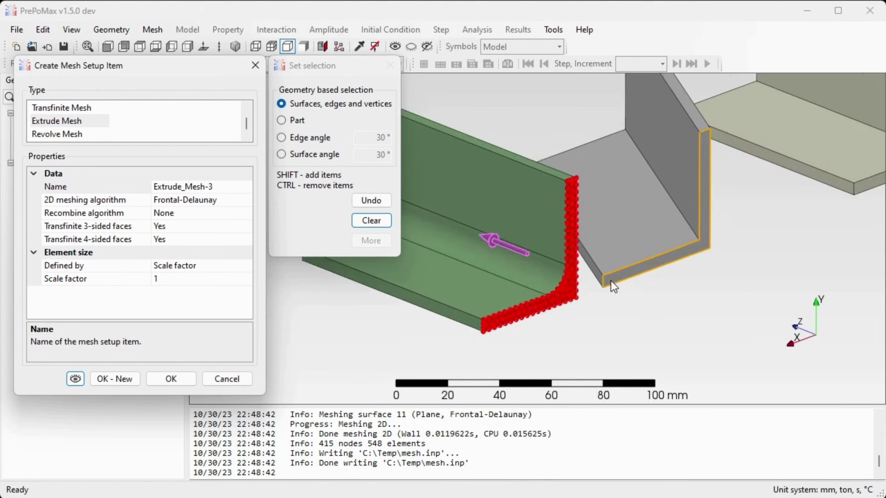
pyautogui.moveTo(610, 280); pyautogui.dragTo(635, 302, button='middle')
pyautogui.scroll(-2, 419, 275)
pyautogui.scroll(4, 676, 298)
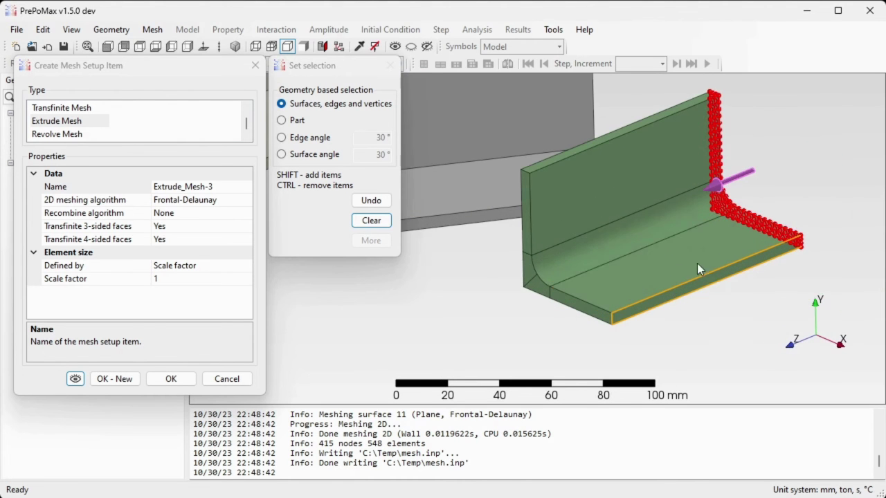
pyautogui.scroll(2, 673, 240)
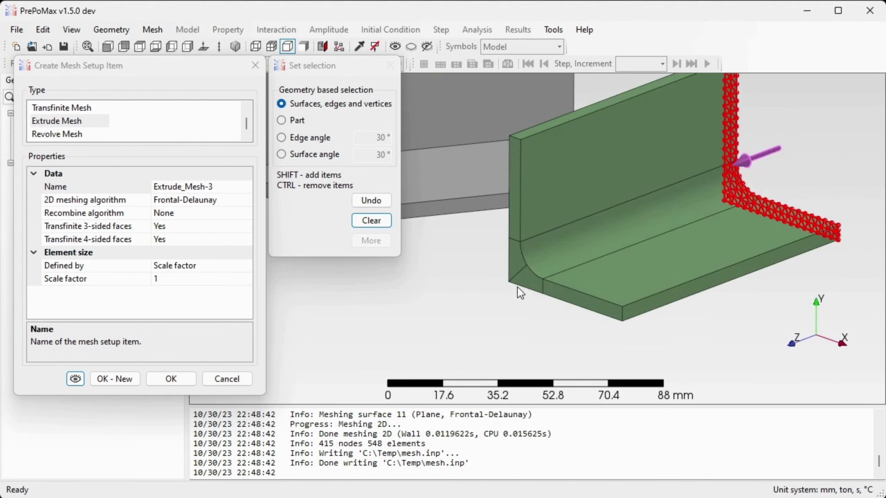
pyautogui.click(515, 209)
pyautogui.scroll(2, 578, 246)
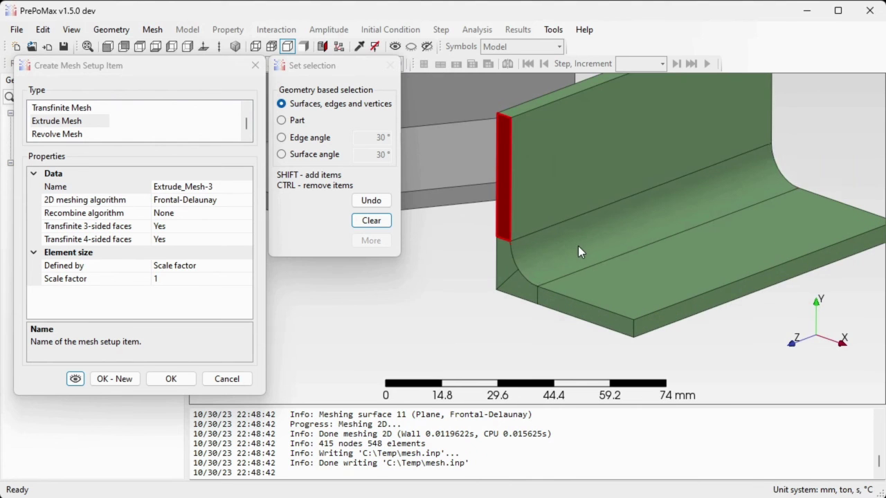
# Step: Try the fillet and bottom faces, leaving only the flange's floor-strip end face selected
pyautogui.click(509, 266)
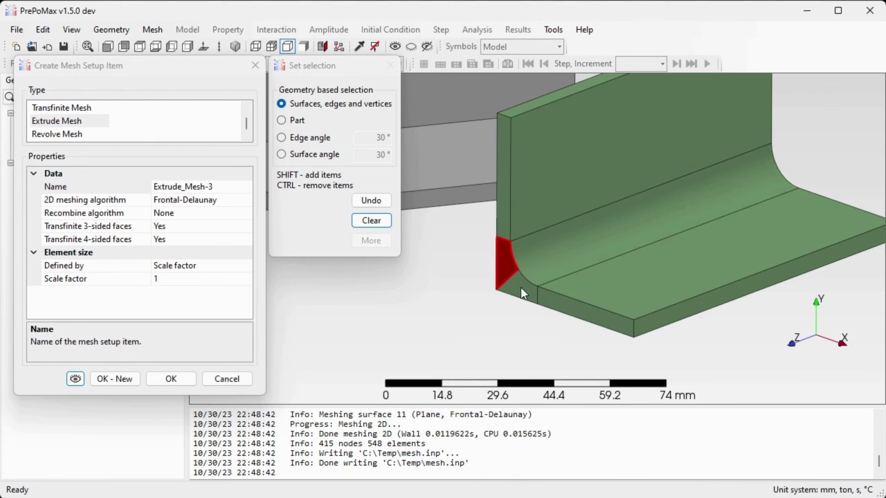
pyautogui.click(524, 286)
pyautogui.click(568, 304)
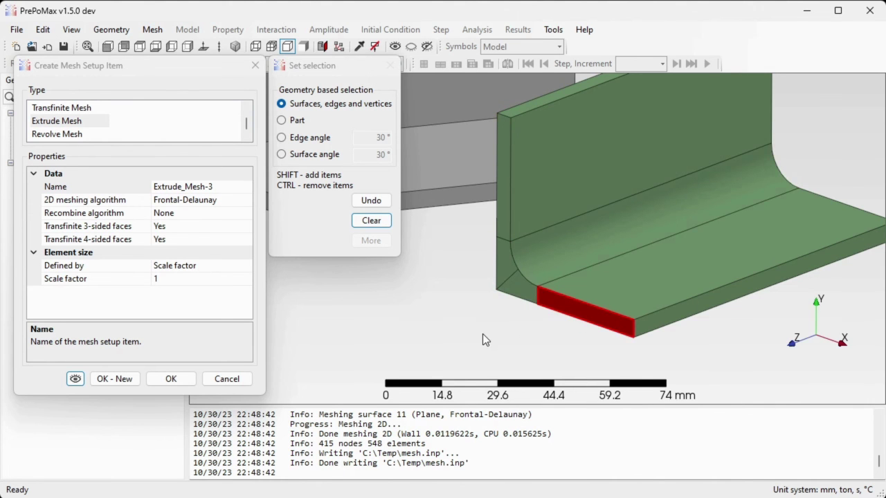
pyautogui.scroll(-1, 499, 332)
pyautogui.scroll(-1, 470, 313)
pyautogui.scroll(1, 443, 245)
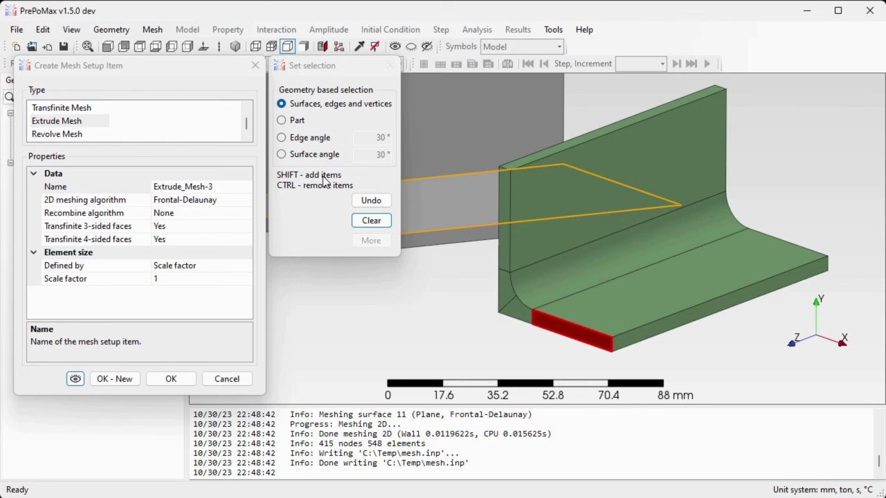
# Step: Select the whole L-shaped end face at 30° surface angle and preview its 433-node, 596-element mesh
pyautogui.click(316, 155)
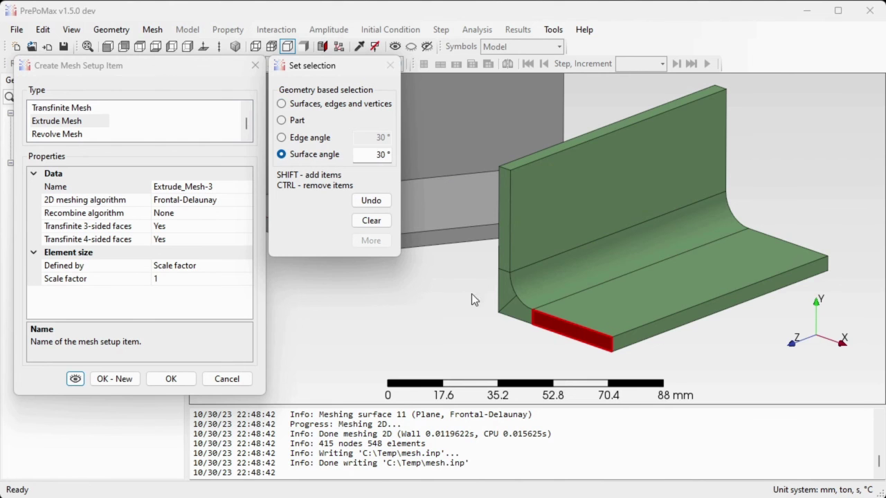
pyautogui.click(520, 317)
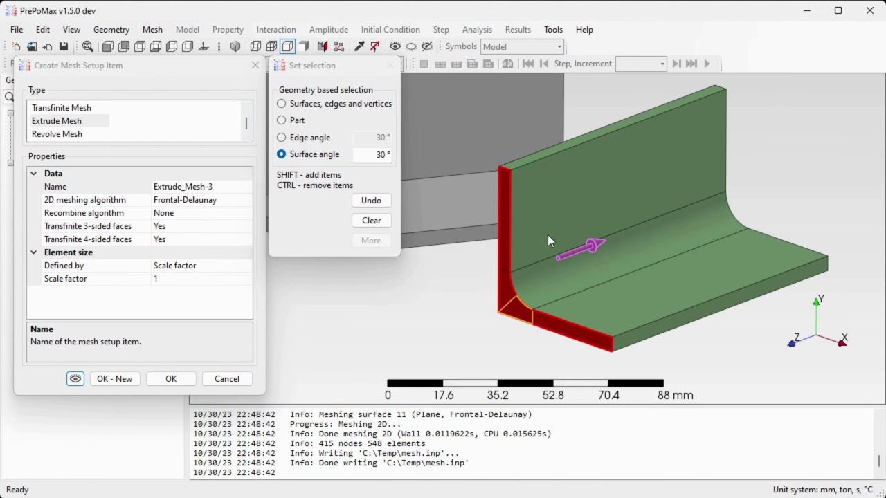
pyautogui.scroll(1, 554, 335)
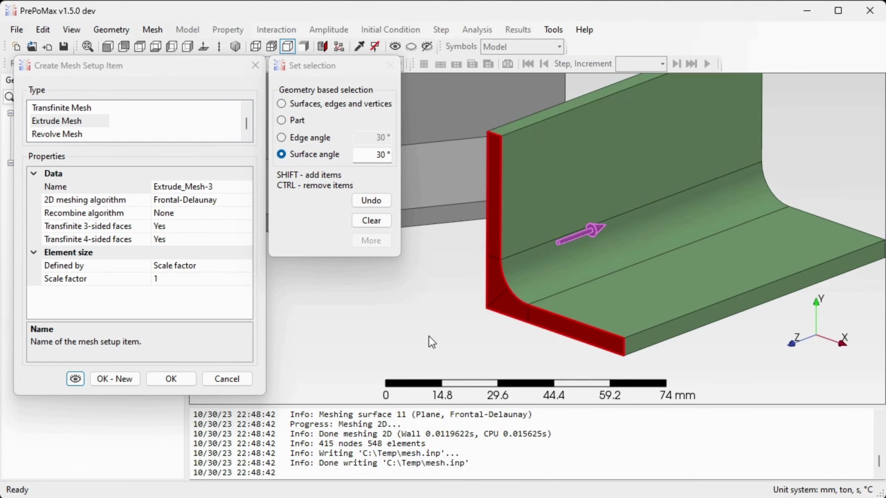
pyautogui.click(75, 378)
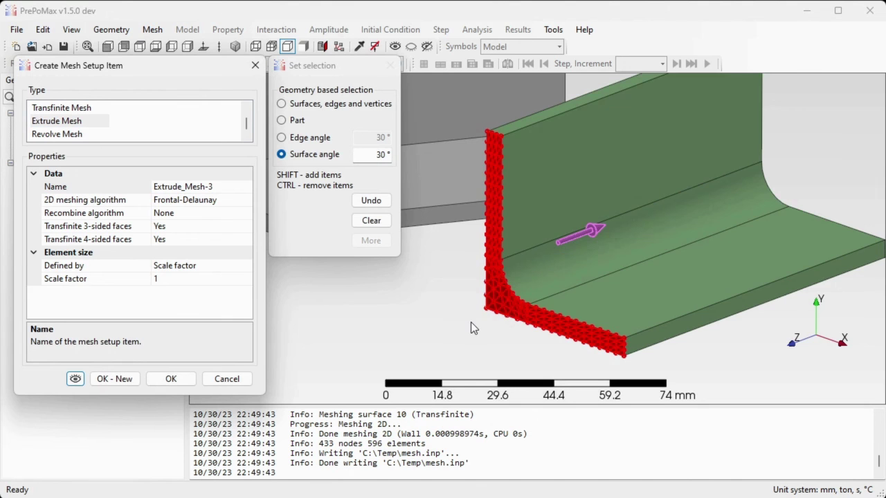
pyautogui.scroll(1, 481, 320)
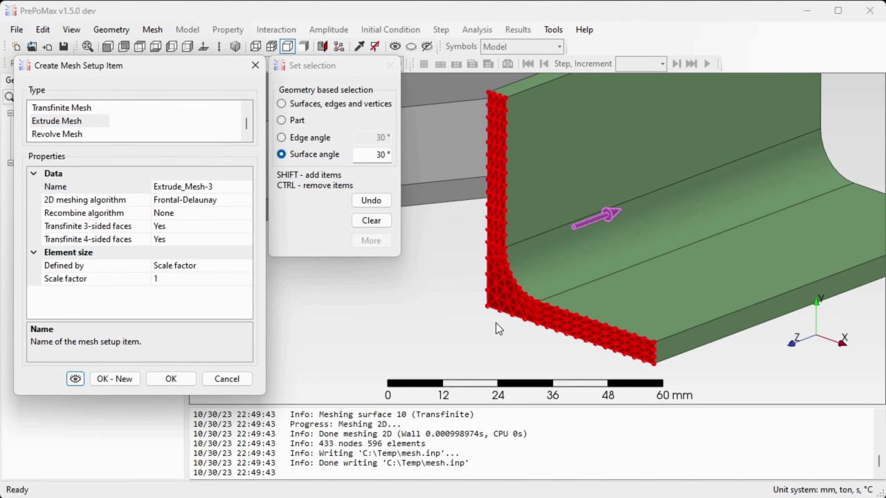
pyautogui.scroll(3, 496, 323)
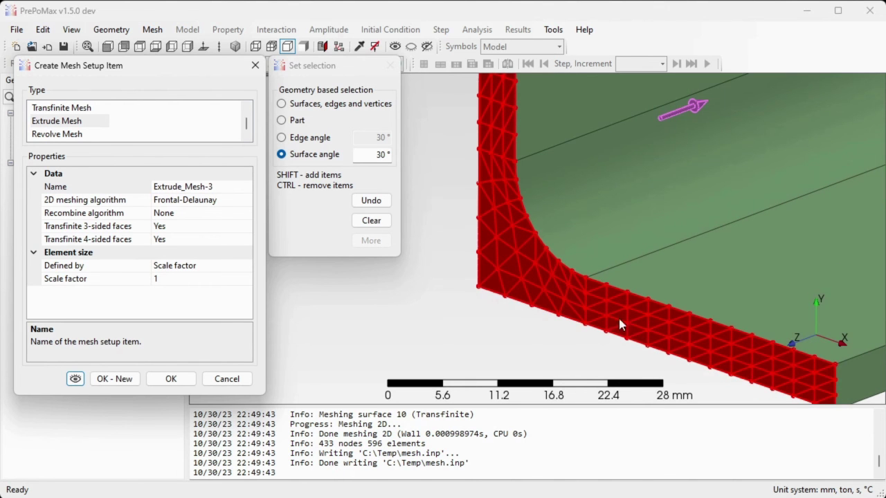
pyautogui.scroll(-2, 493, 335)
pyautogui.scroll(-1, 492, 333)
pyautogui.scroll(1, 551, 346)
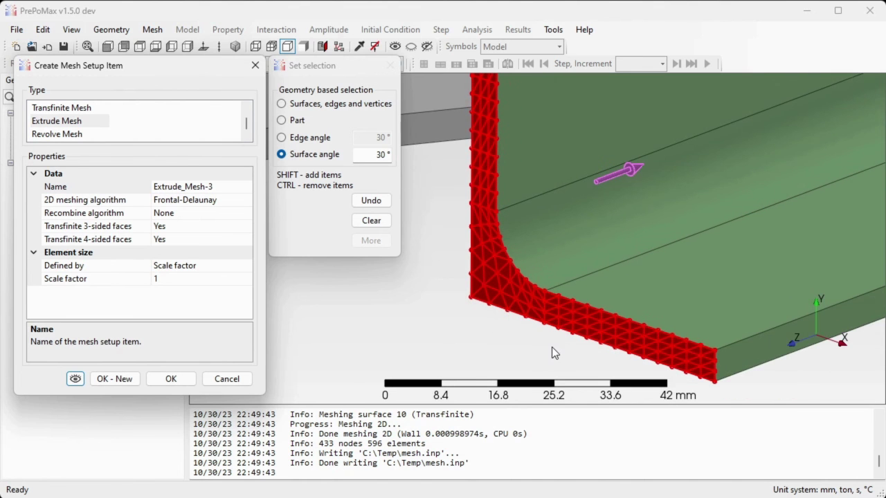
# Step: Switch recombination to Blossom and preview the resulting quad end-face mesh
pyautogui.click(199, 213)
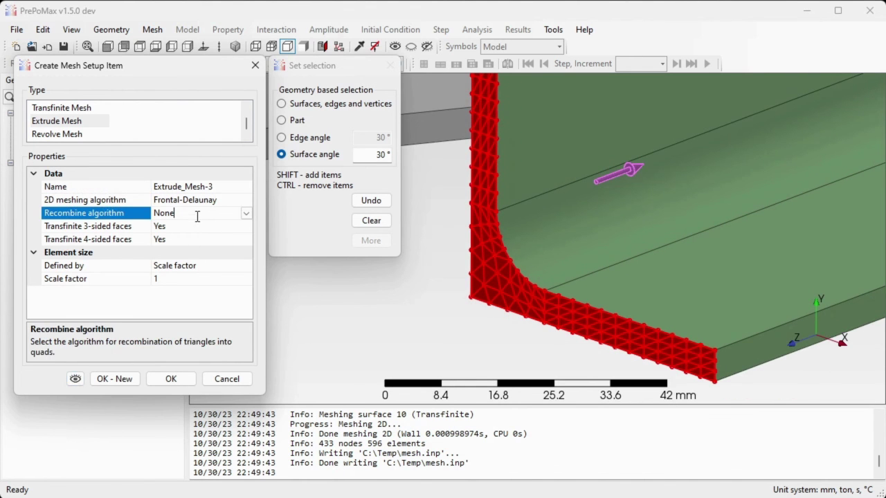
pyautogui.click(246, 214)
pyautogui.click(197, 250)
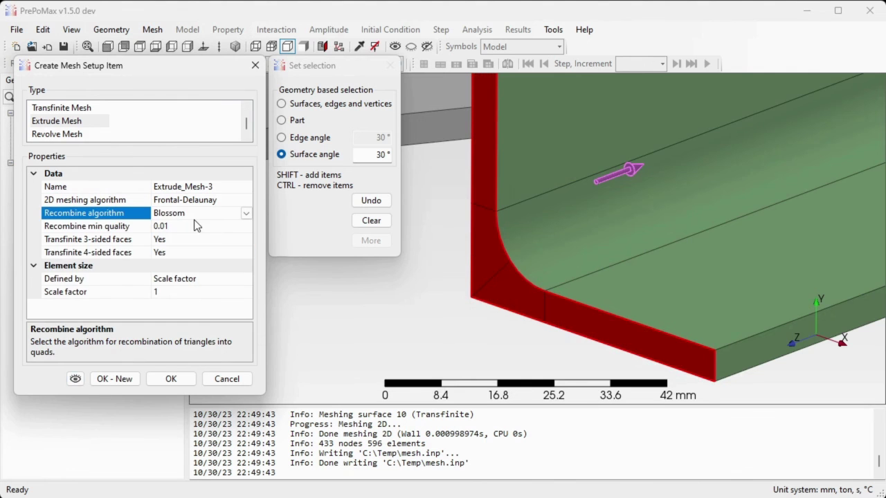
pyautogui.click(76, 378)
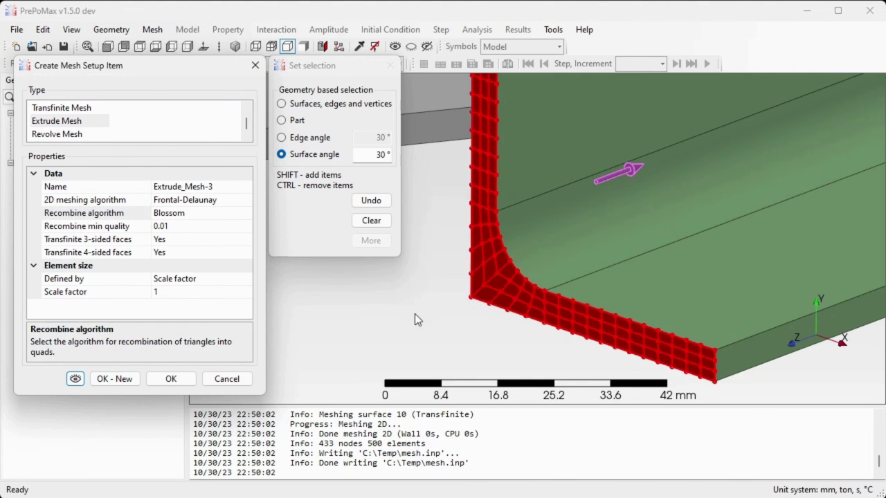
pyautogui.scroll(-3, 443, 335)
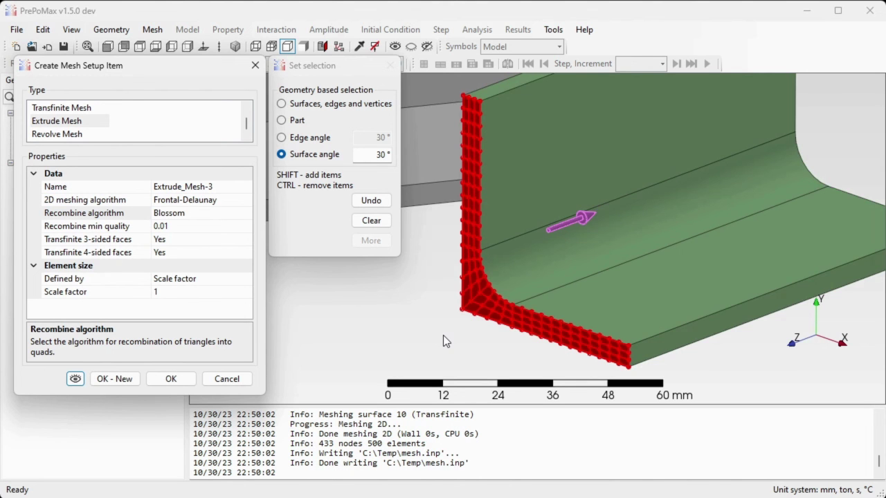
# Step: Set the element size scale factor to 0.5 and create Extrude_Mesh-3
pyautogui.click(186, 293)
pyautogui.click(183, 291)
pyautogui.write('0.5')
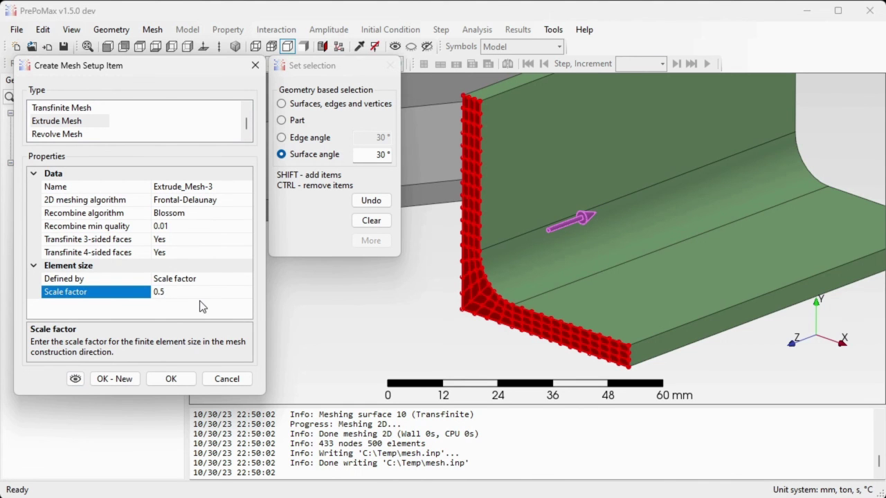
pyautogui.click(168, 382)
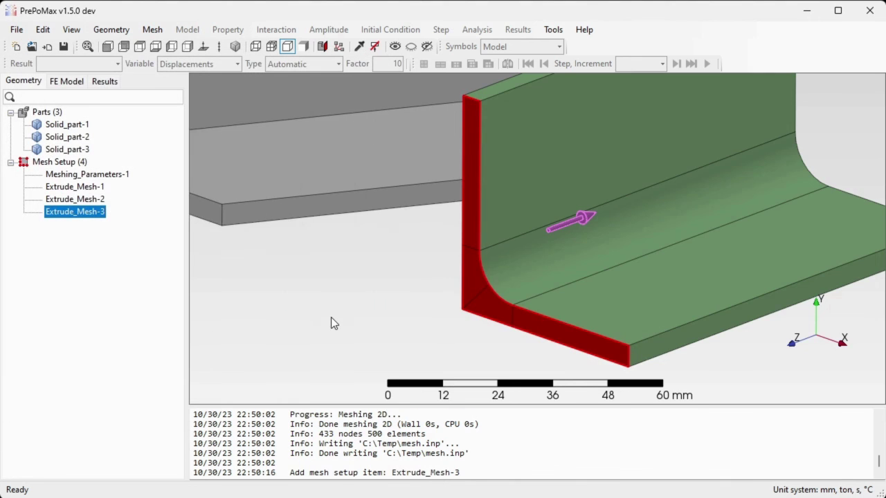
# Step: Mesh Solid_part-2 and inspect its fine extruded hex mesh (33256 nodes, 6432 elements)
pyautogui.rightClick(555, 253)
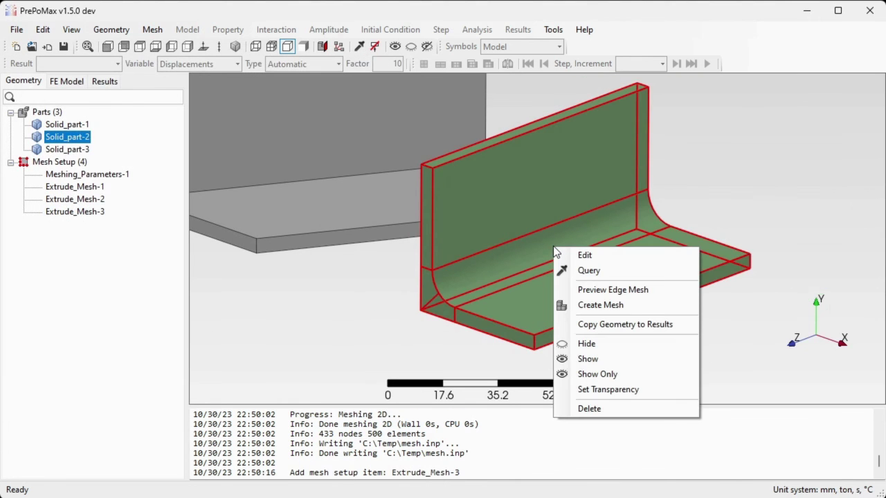
pyautogui.click(637, 306)
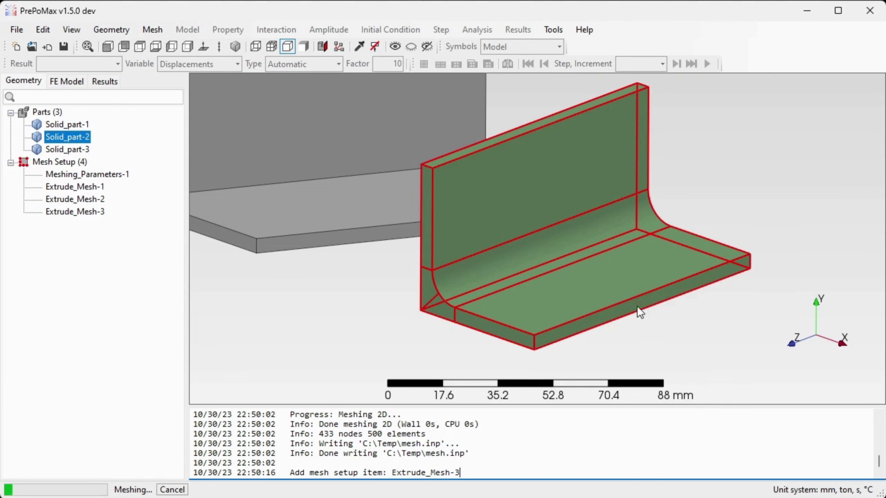
pyautogui.scroll(-3, 700, 325)
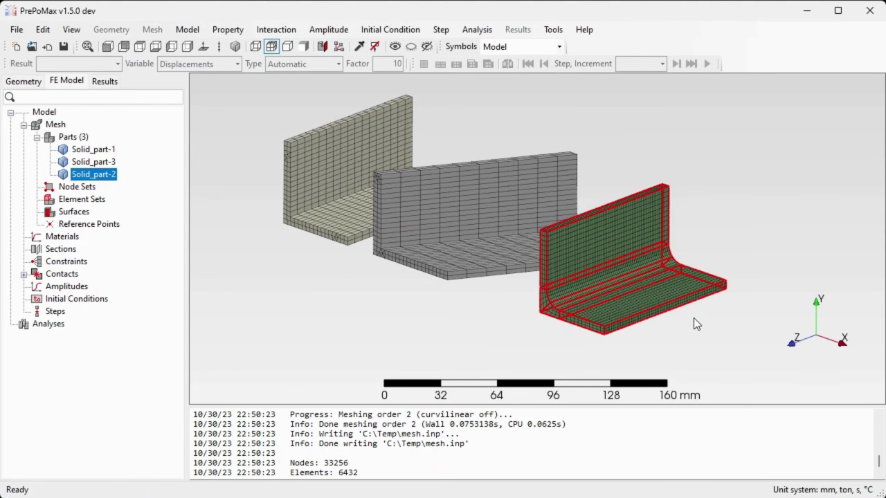
pyautogui.click(711, 319)
pyautogui.scroll(3, 711, 319)
pyautogui.moveTo(699, 323)
pyautogui.mouseDown(button='middle')
pyautogui.moveTo(715, 305)
pyautogui.moveTo(698, 254)
pyautogui.mouseUp(button='middle')
pyautogui.scroll(2, 699, 254)
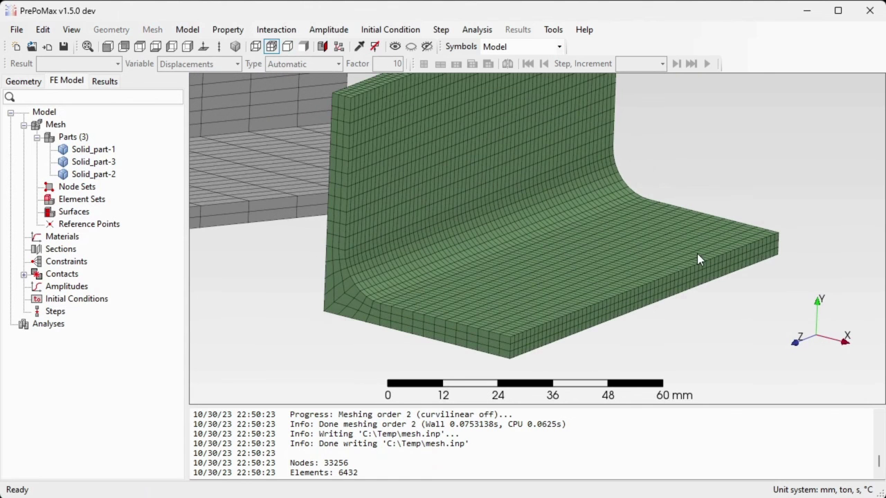
pyautogui.scroll(-1, 554, 291)
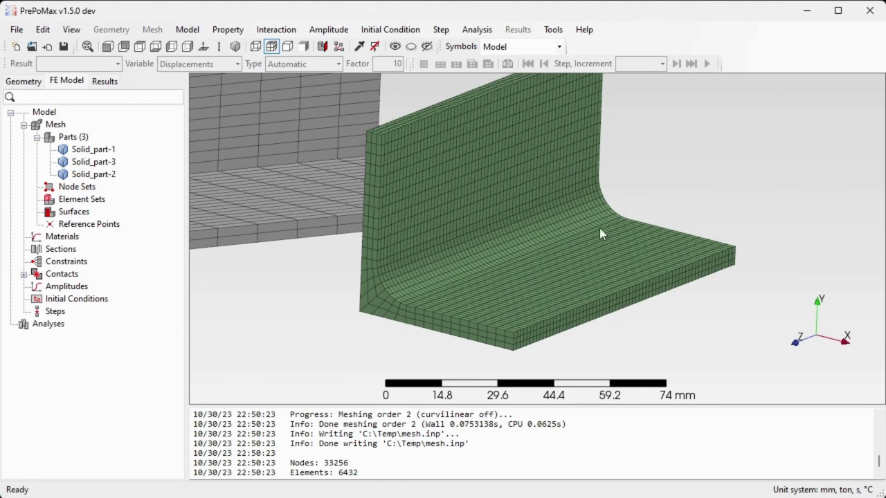
pyautogui.moveTo(547, 229); pyautogui.dragTo(649, 323, button='middle')
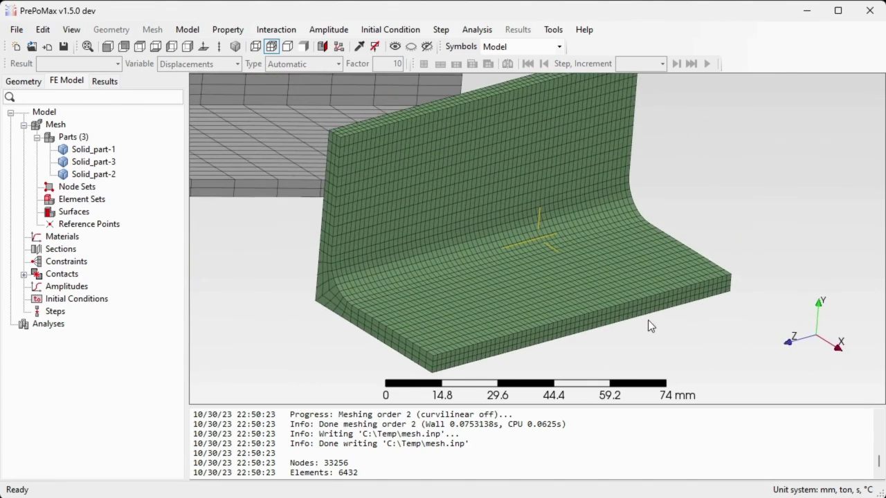
pyautogui.click(288, 47)
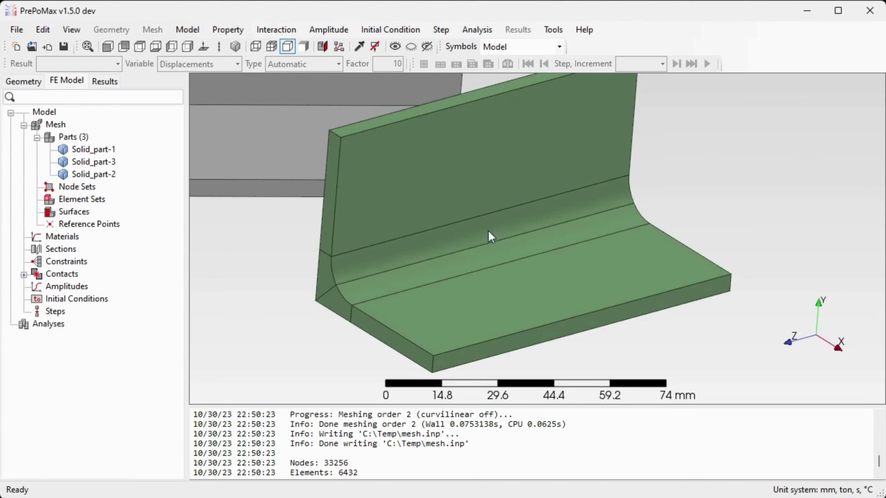
pyautogui.moveTo(490, 243); pyautogui.dragTo(368, 247, button='middle')
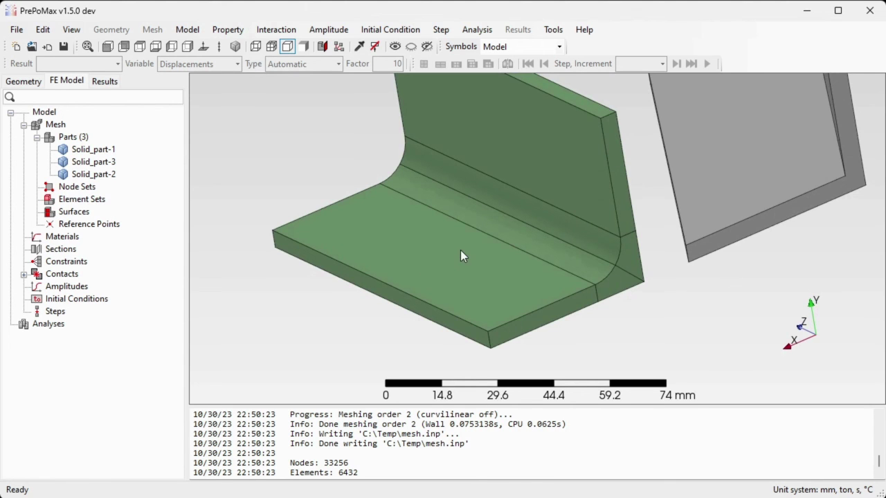
pyautogui.scroll(-1, 460, 250)
pyautogui.moveTo(460, 250); pyautogui.dragTo(633, 244, button='middle')
pyautogui.scroll(-3, 701, 277)
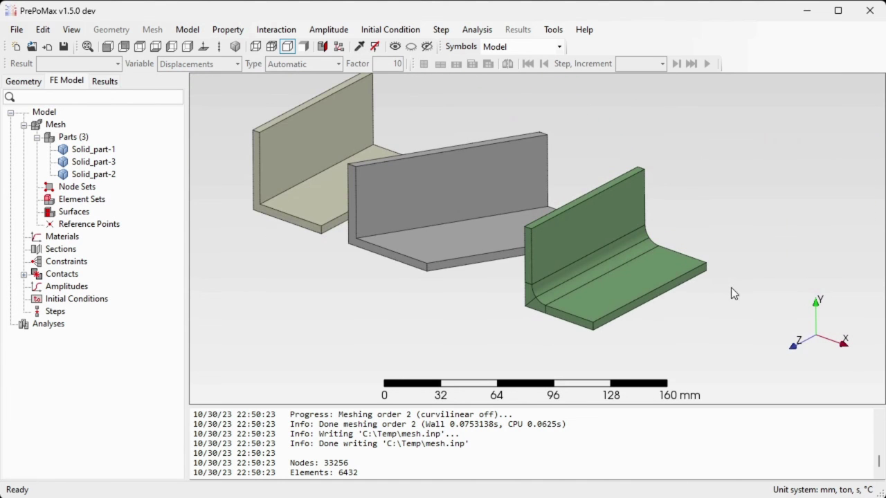
pyautogui.click(272, 46)
pyautogui.scroll(1, 224, 134)
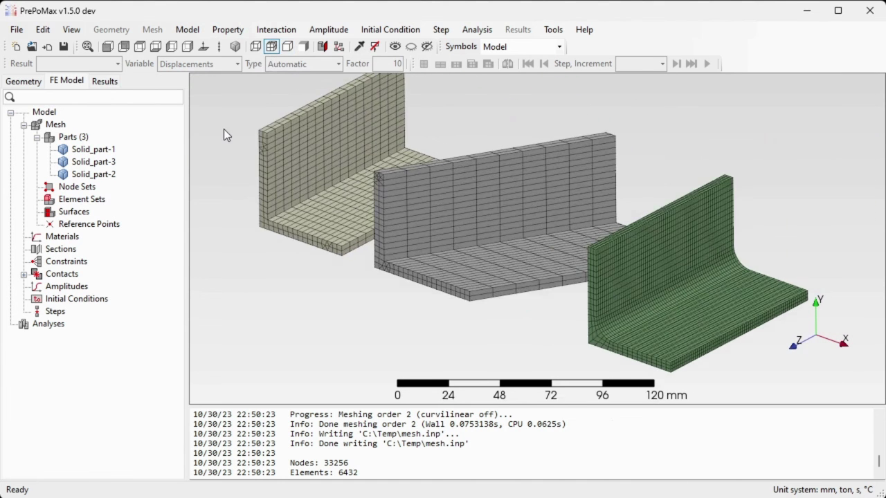
pyautogui.moveTo(425, 240)
pyautogui.mouseDown(button='middle')
pyautogui.moveTo(451, 240)
pyautogui.moveTo(430, 231)
pyautogui.mouseUp(button='middle')
pyautogui.scroll(-1, 437, 274)
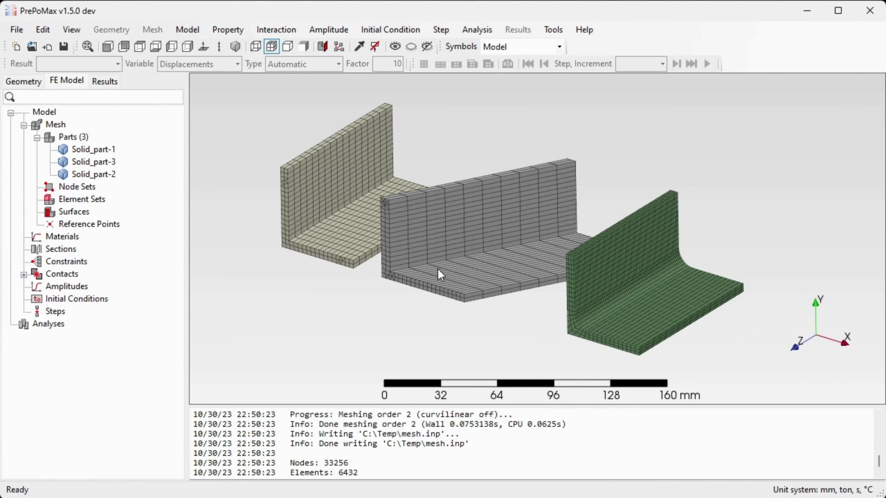
pyautogui.scroll(1, 337, 213)
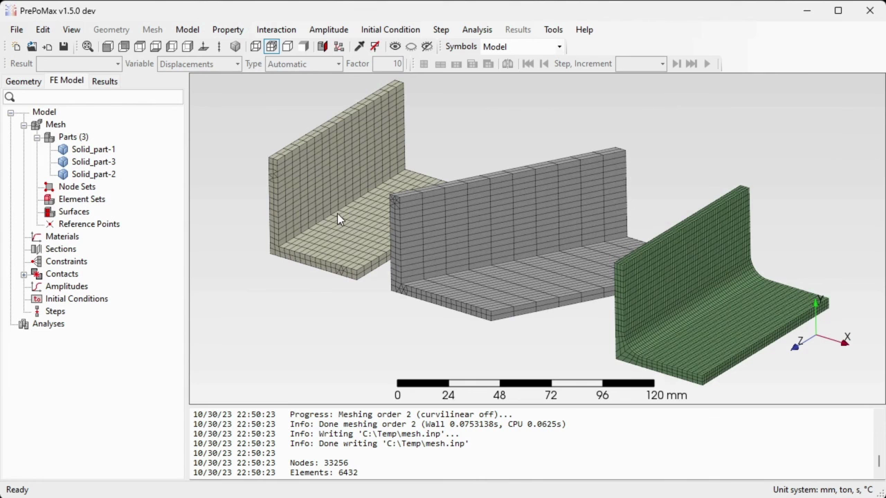